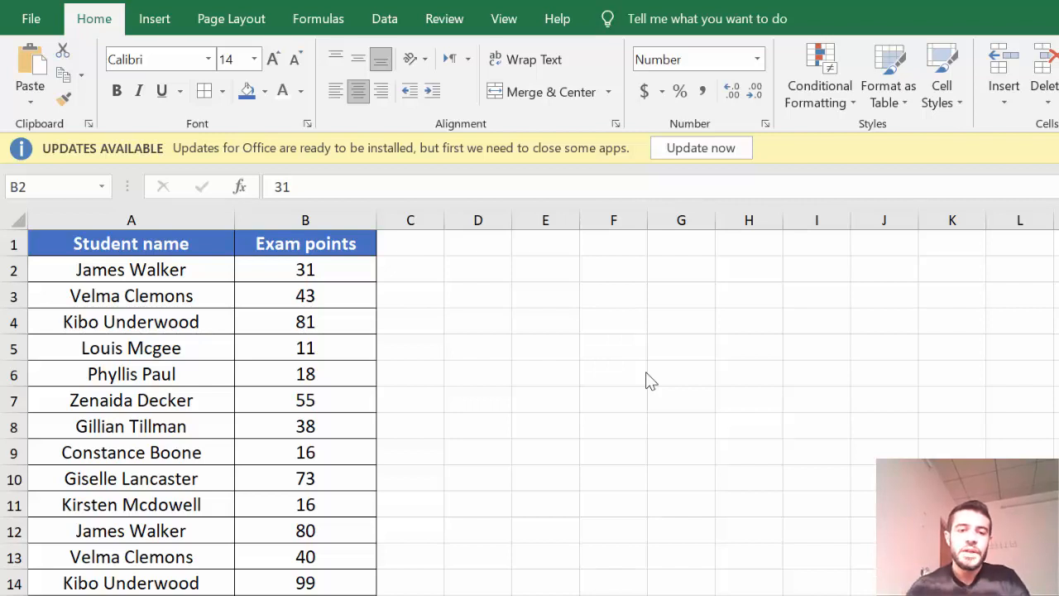
# - Set up a Less Than highlight rule with a threshold of 50 for the exam points in B2:B29
pyautogui.doubleClick(324, 272)
pyautogui.click(508, 416)
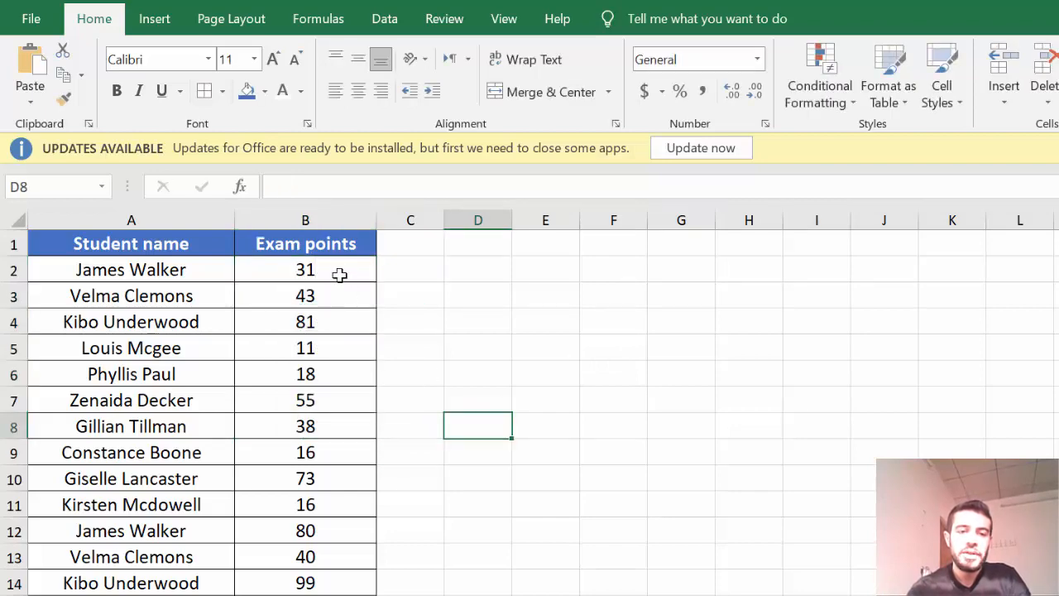
pyautogui.moveTo(339, 275); pyautogui.dragTo(335, 584)
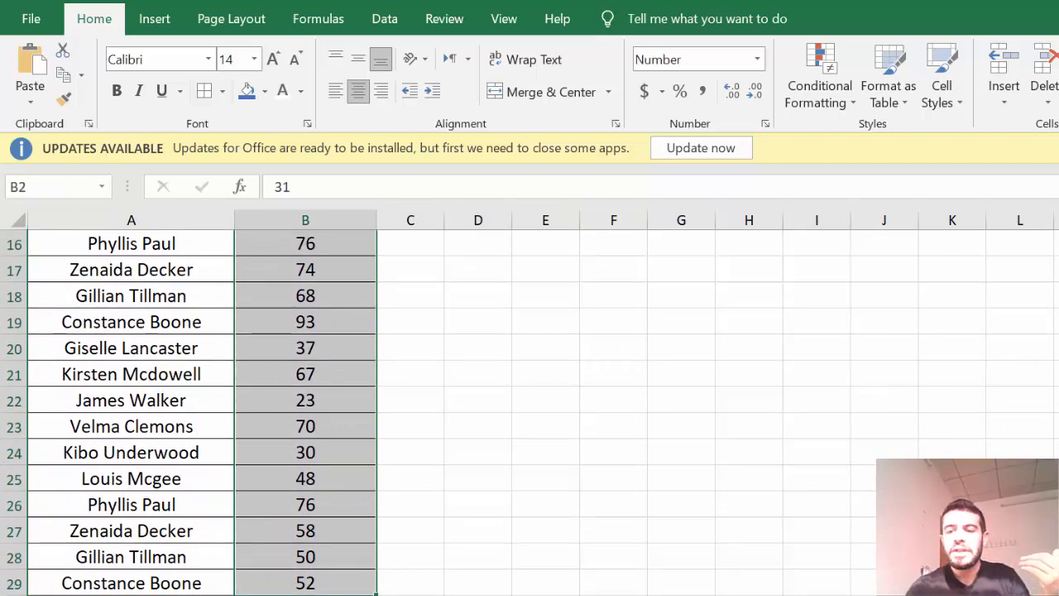
pyautogui.scroll(5, 833, 411)
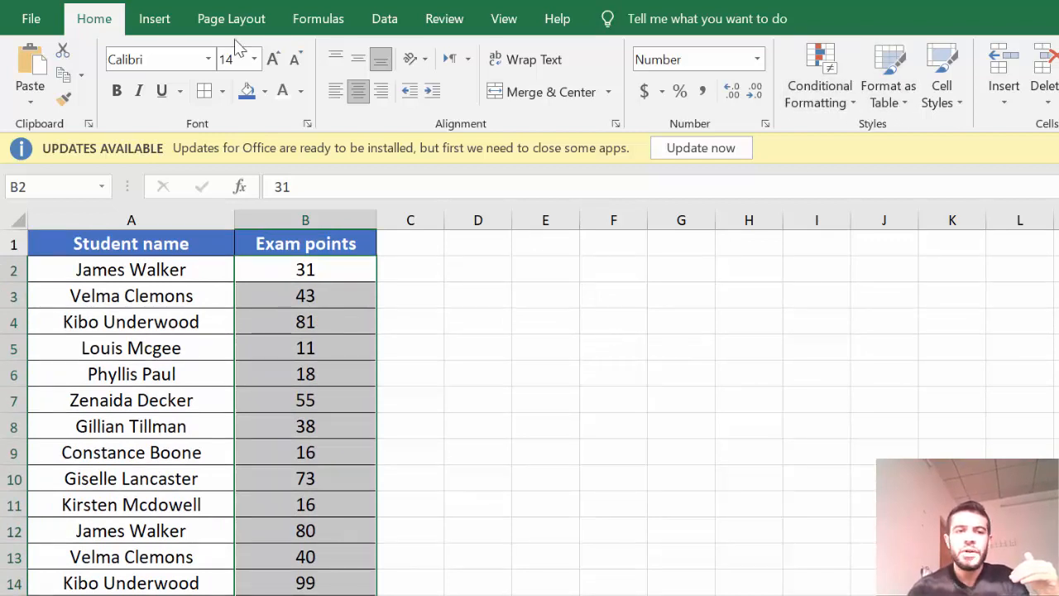
pyautogui.click(849, 103)
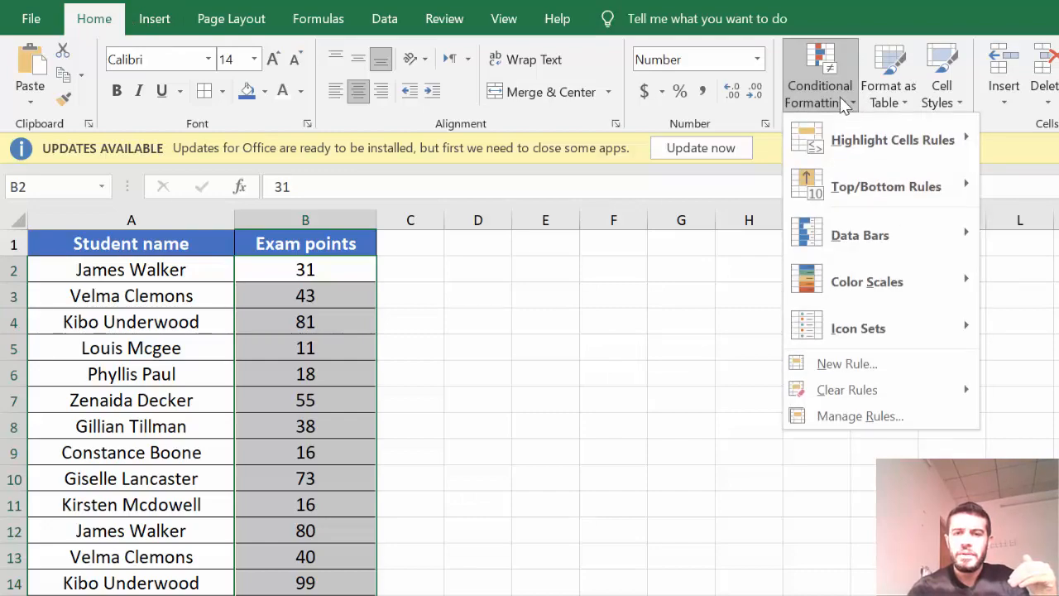
pyautogui.moveTo(835, 141)
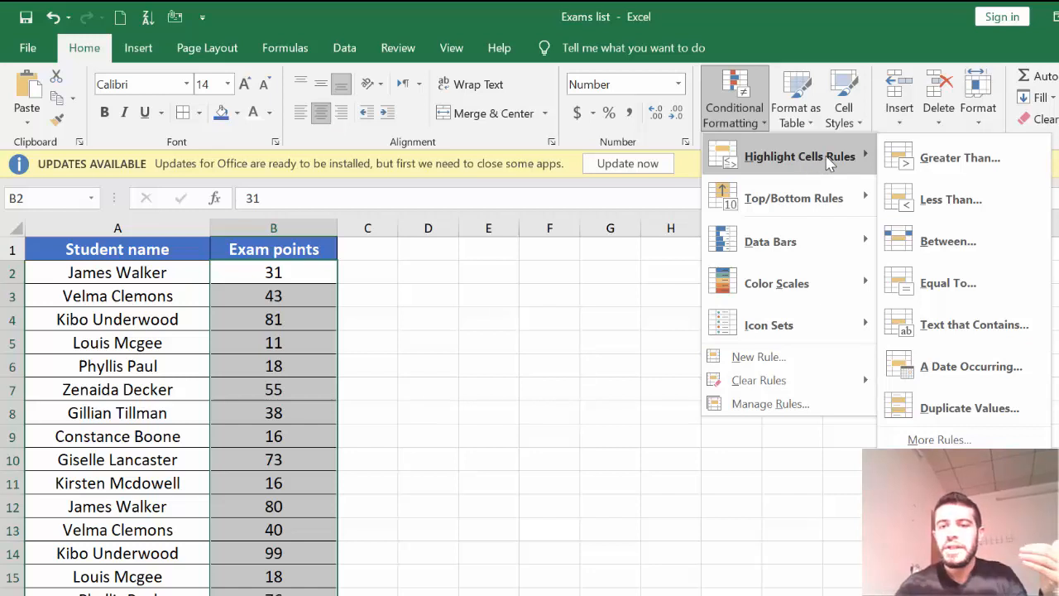
pyautogui.click(950, 200)
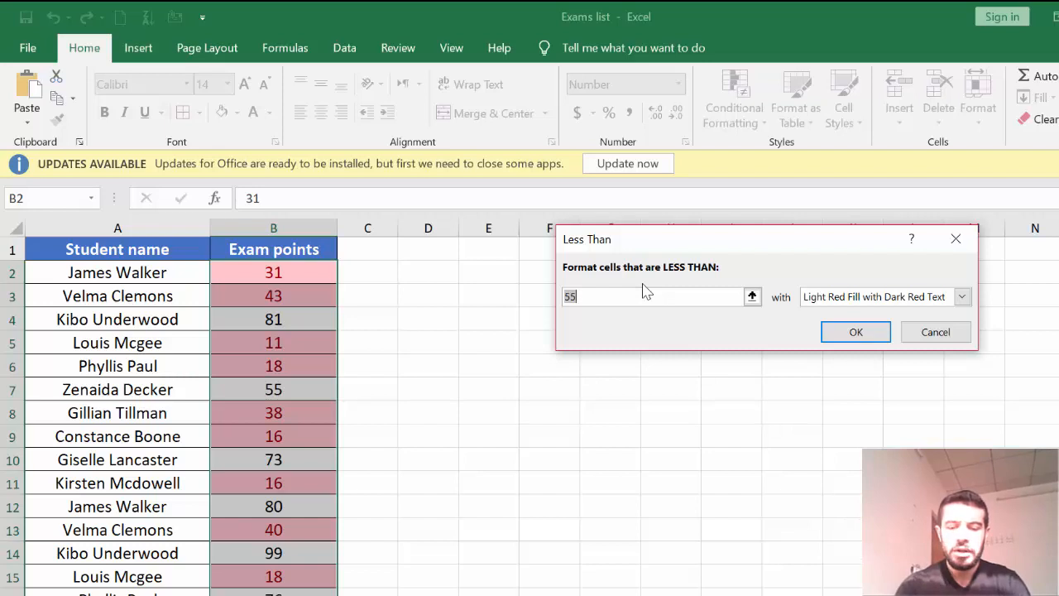
pyautogui.write('3')
pyautogui.write('0')
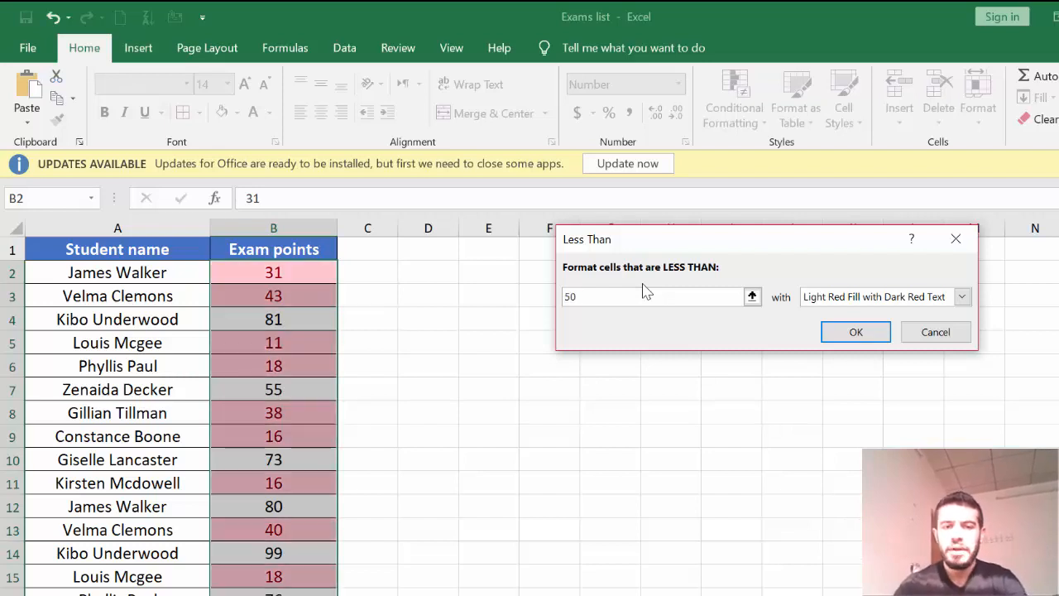
# - Keep Light Red Fill with Dark Red Text as the Less Than rule's format and apply the rule
pyautogui.click(961, 296)
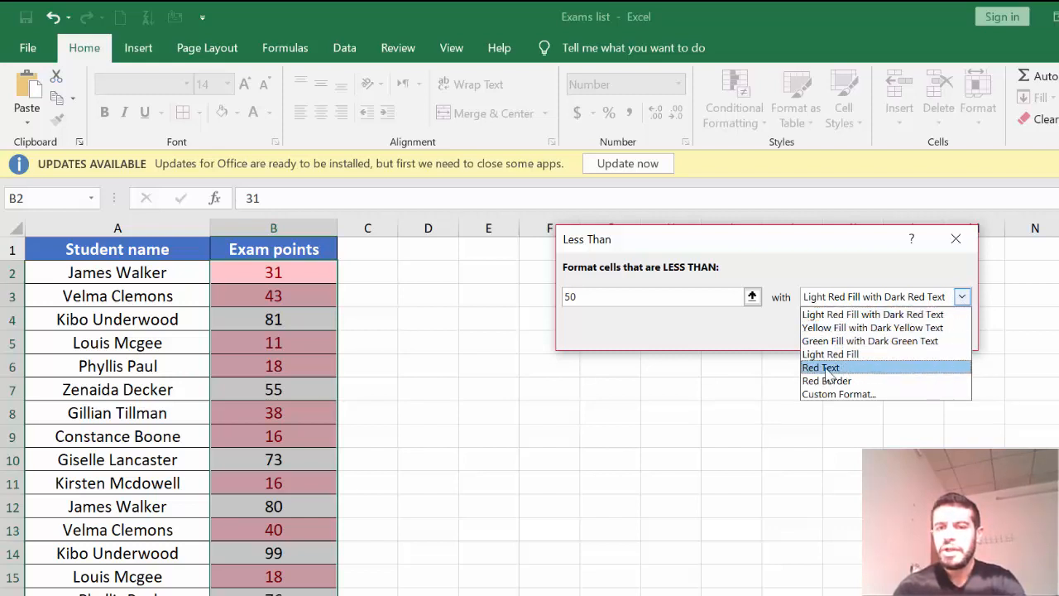
pyautogui.click(962, 297)
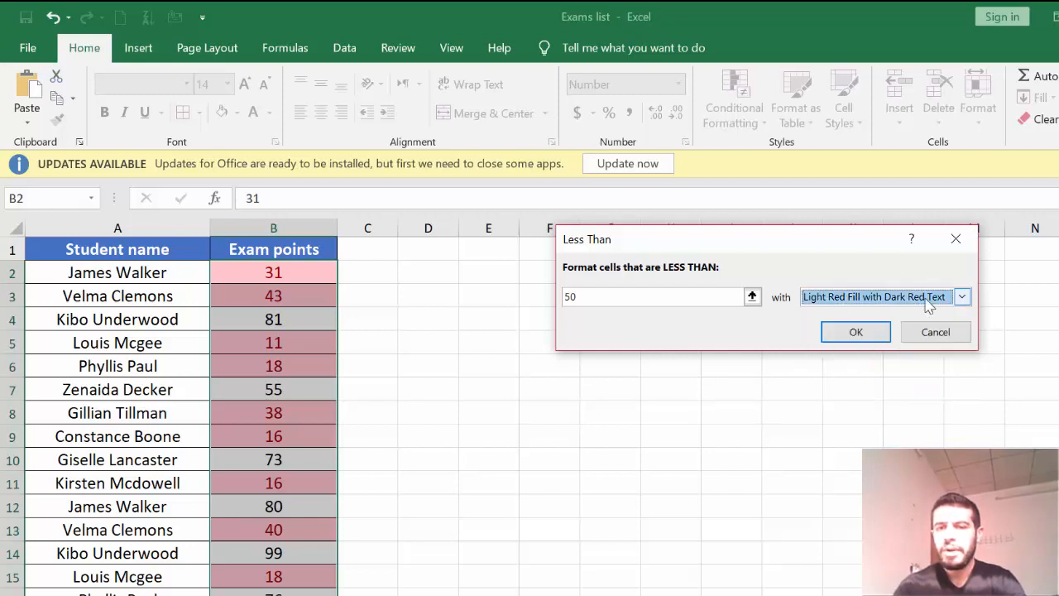
pyautogui.click(858, 332)
pyautogui.click(612, 417)
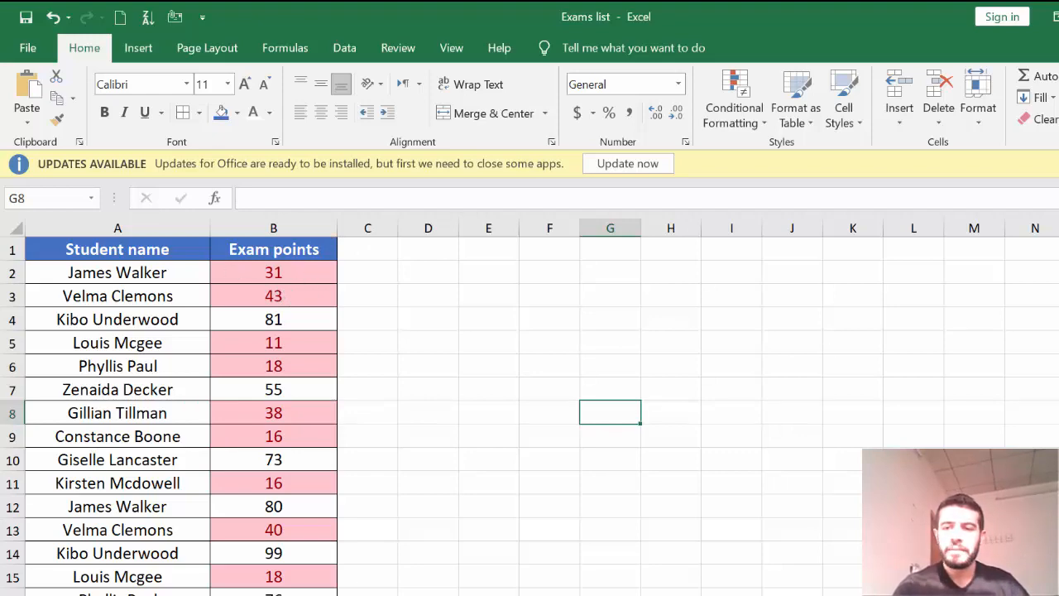
# - Highlight the exam points in B2:B29 that are greater than 70 with Green Fill with Dark Green Text
pyautogui.scroll(-5, 529, 414)
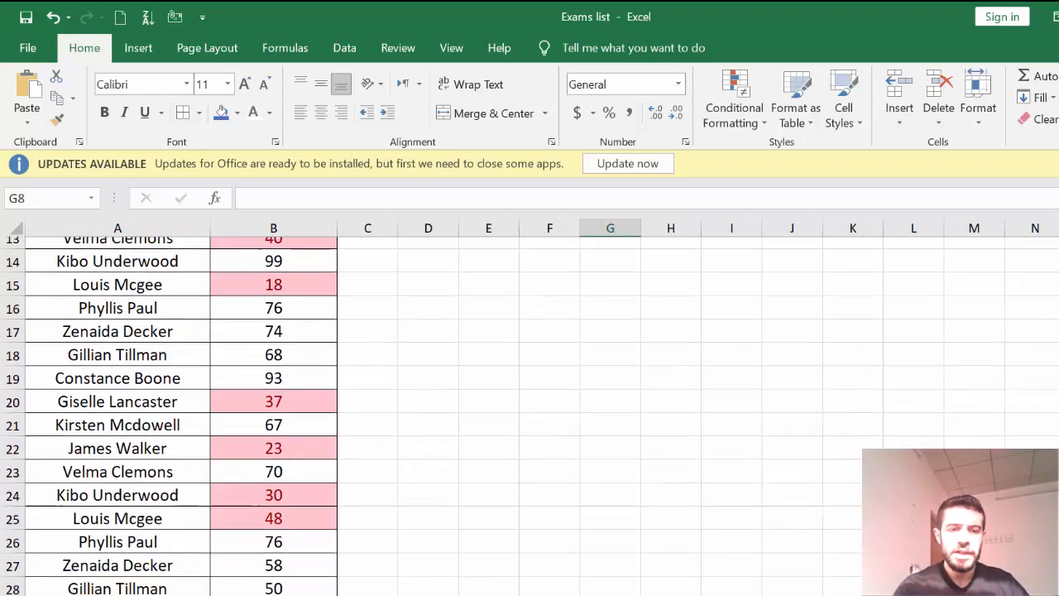
pyautogui.scroll(5, 389, 317)
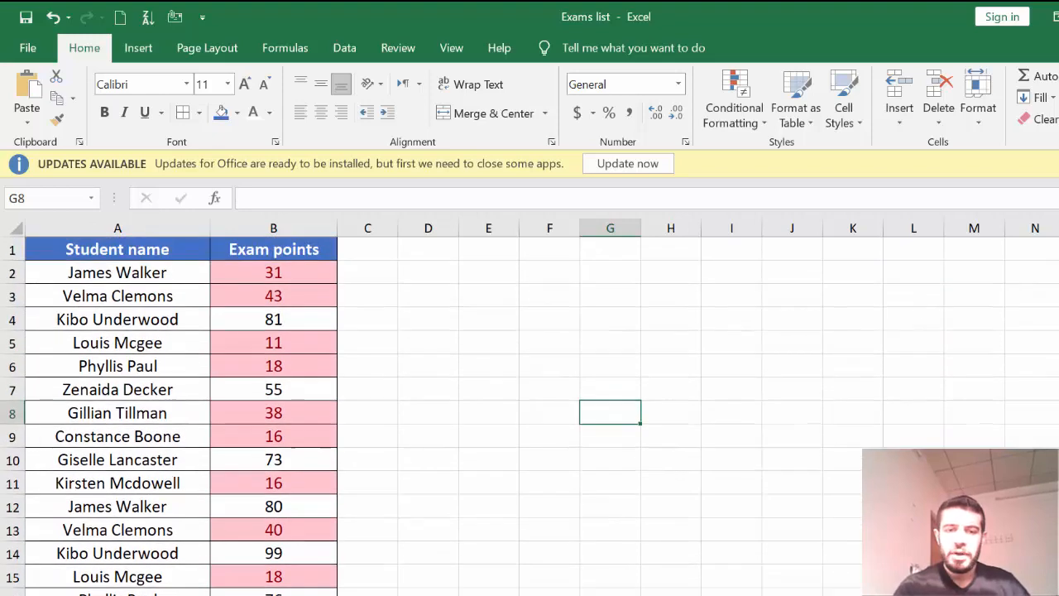
pyautogui.click(273, 272)
pyautogui.moveTo(273, 272); pyautogui.dragTo(279, 550)
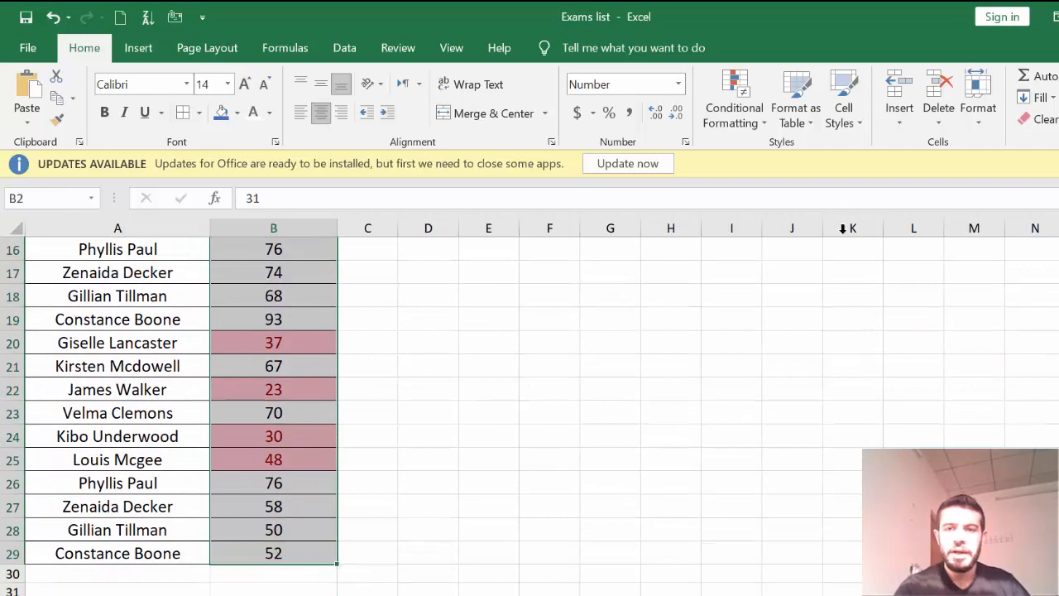
pyautogui.click(763, 123)
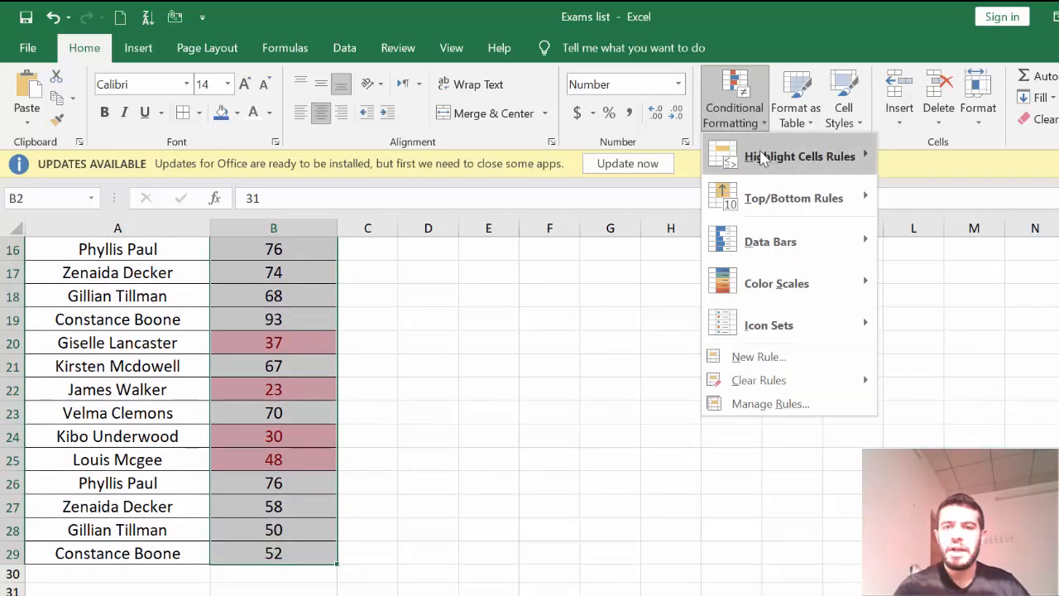
pyautogui.moveTo(763, 162)
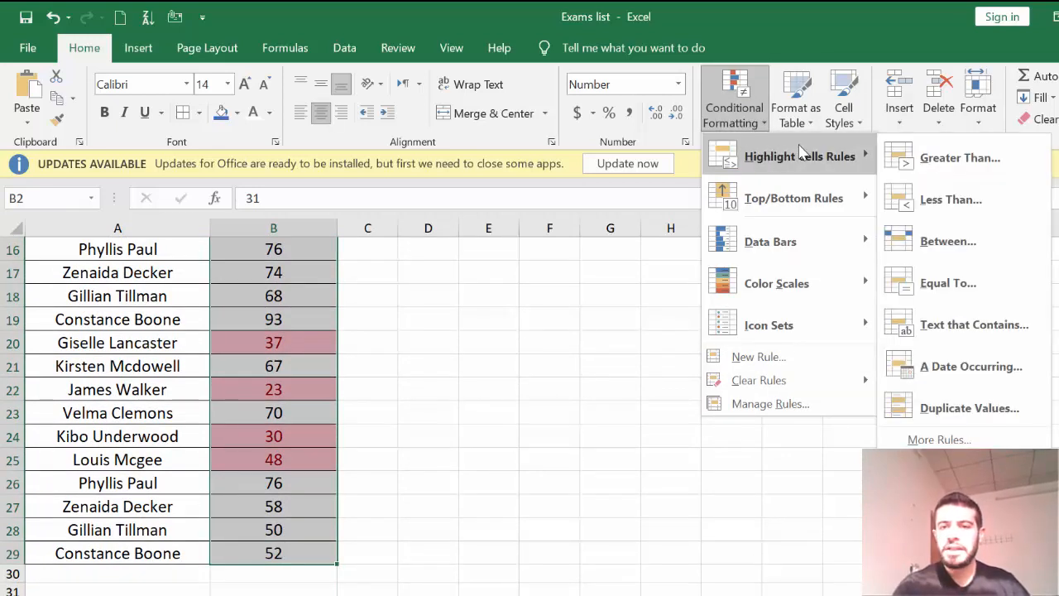
pyautogui.click(948, 159)
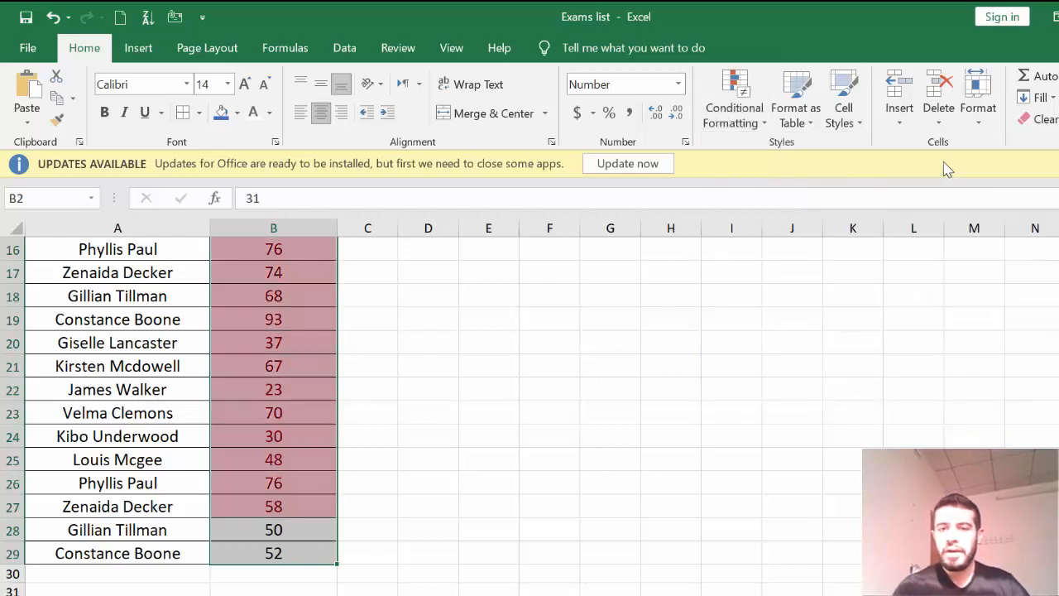
pyautogui.write('70')
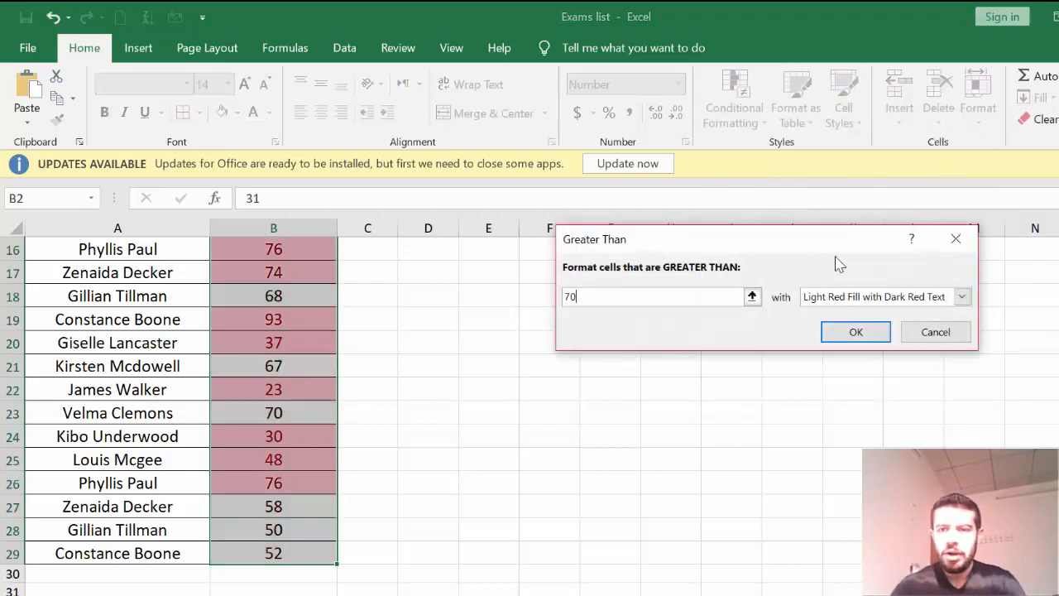
pyautogui.click(961, 300)
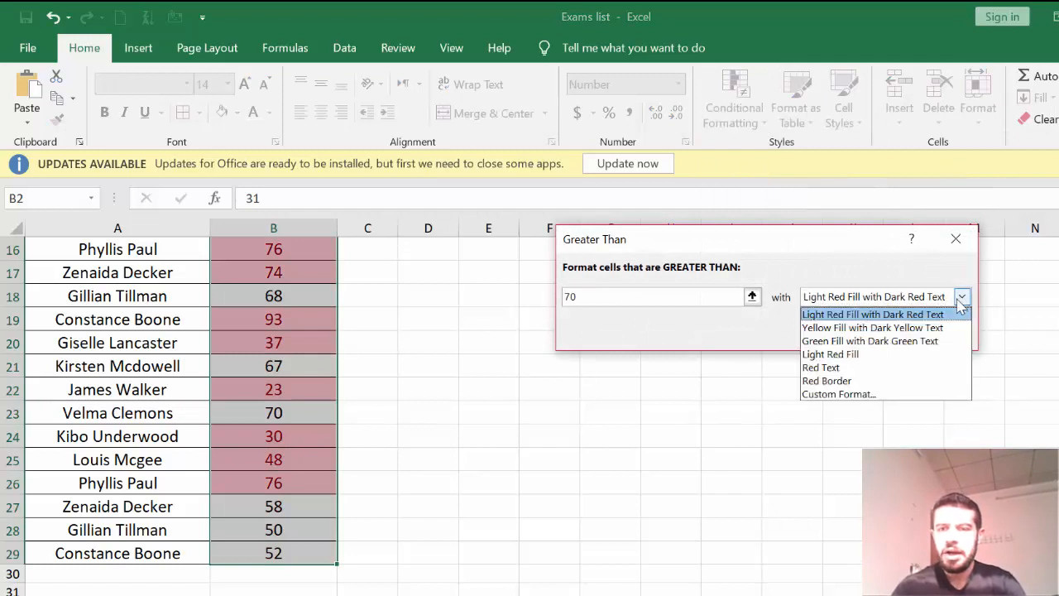
pyautogui.click(887, 341)
pyautogui.click(859, 336)
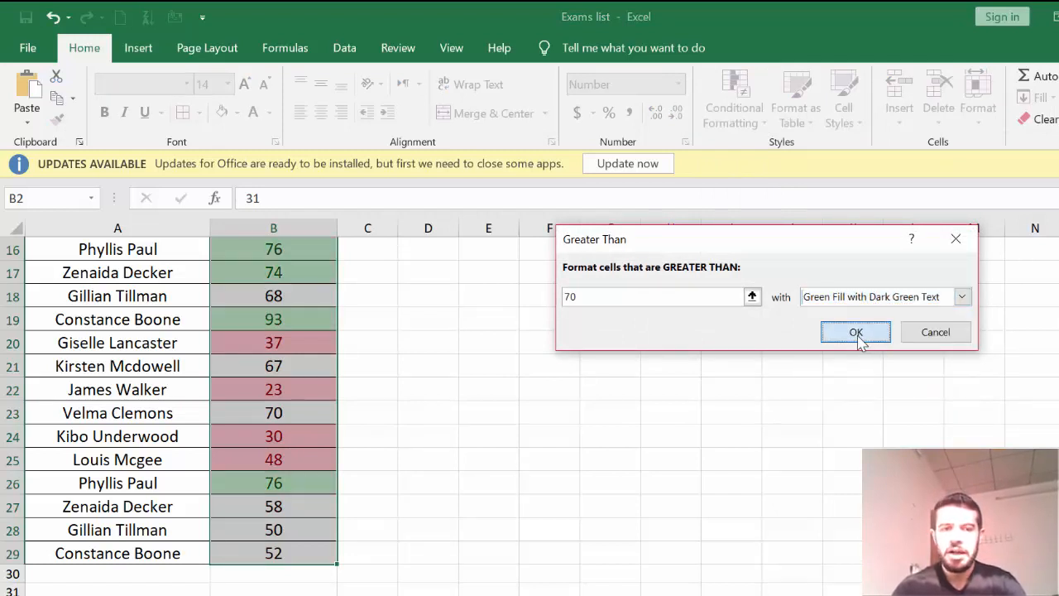
pyautogui.click(844, 343)
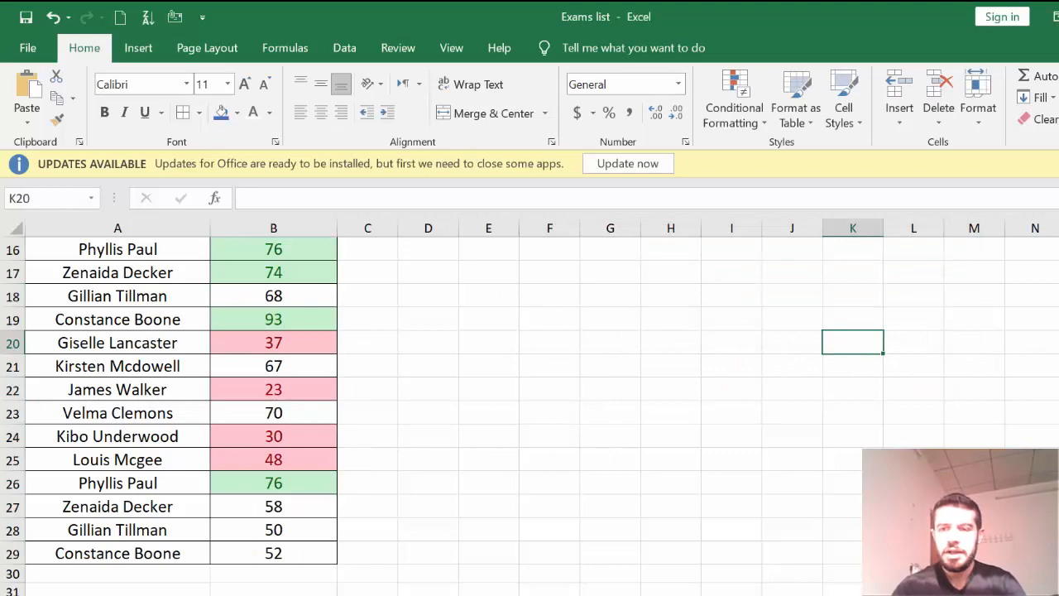
# - Clear the conditional formatting rules from the entire sheet
pyautogui.scroll(4, 1043, 364)
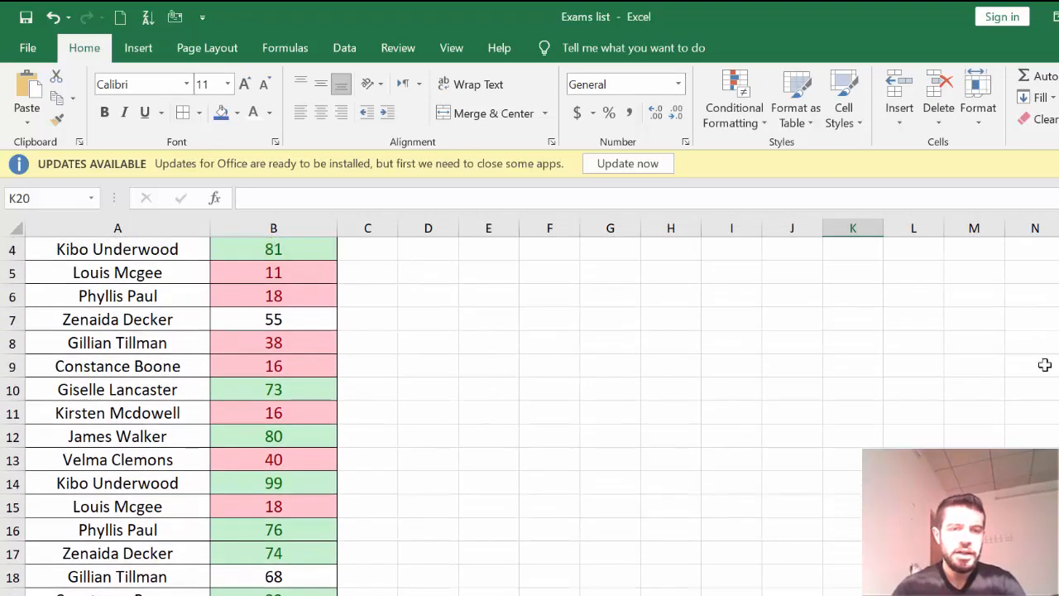
pyautogui.click(303, 389)
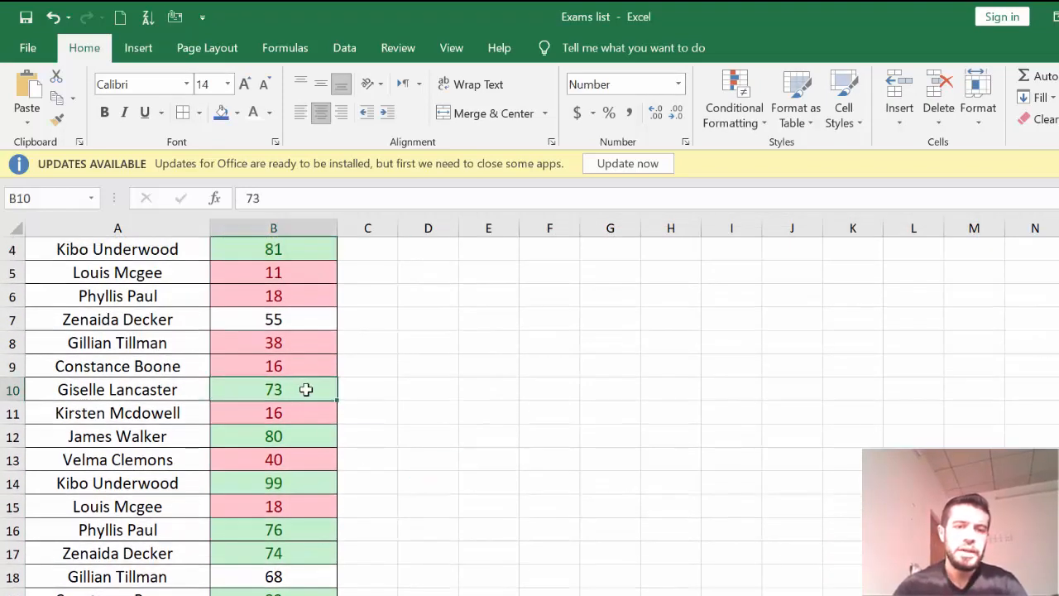
pyautogui.scroll(1, 362, 394)
pyautogui.moveTo(307, 279); pyautogui.dragTo(307, 463)
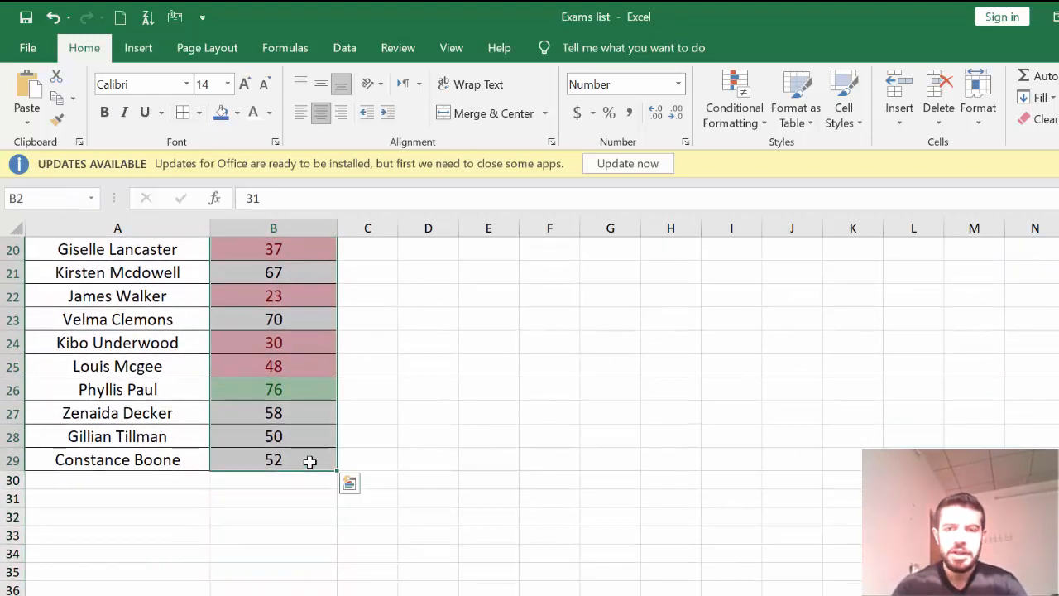
pyautogui.click(761, 122)
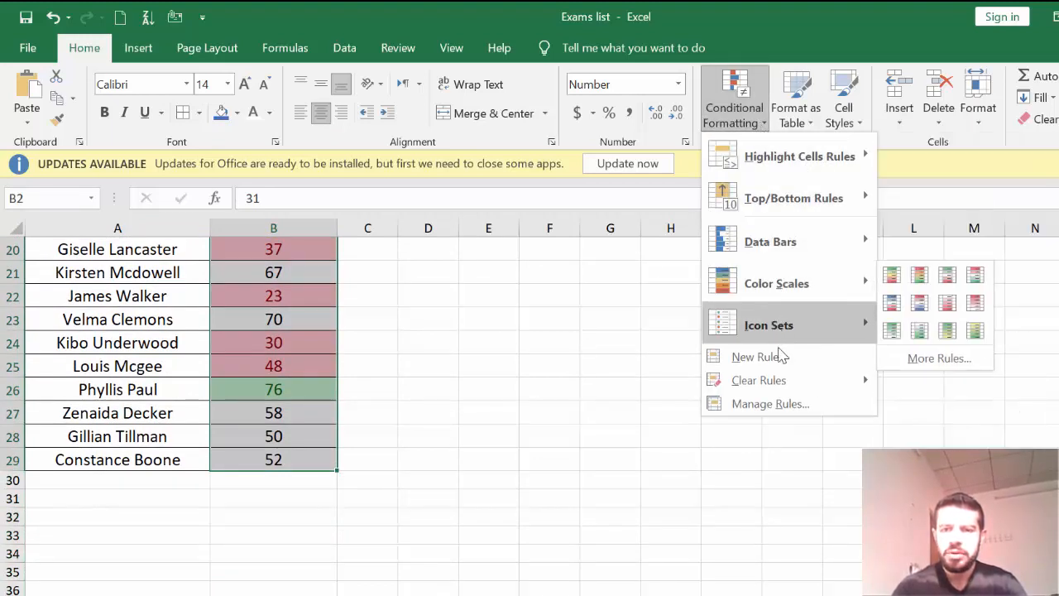
pyautogui.moveTo(796, 391)
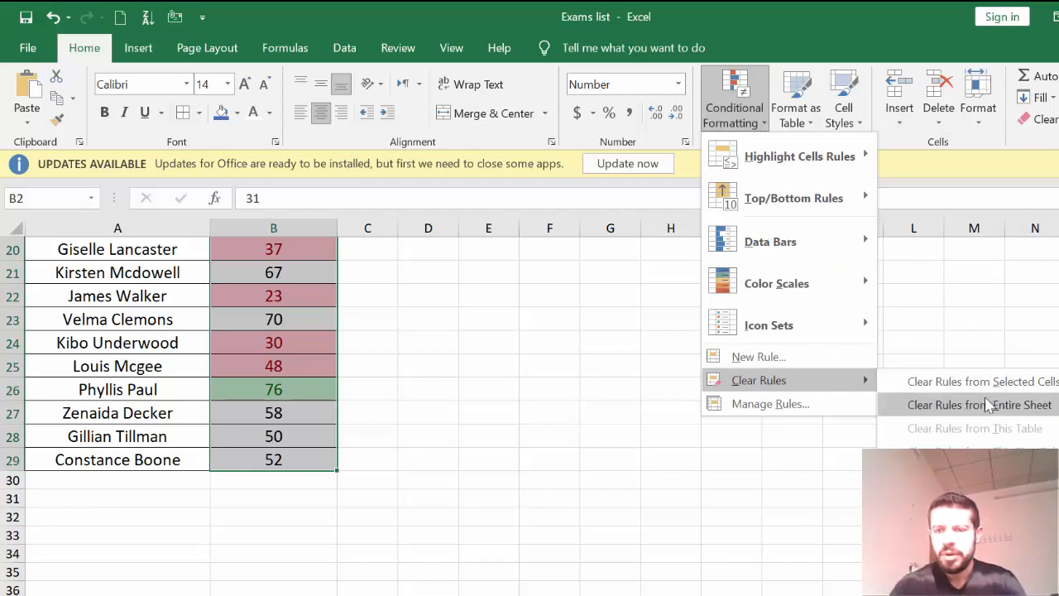
pyautogui.click(996, 406)
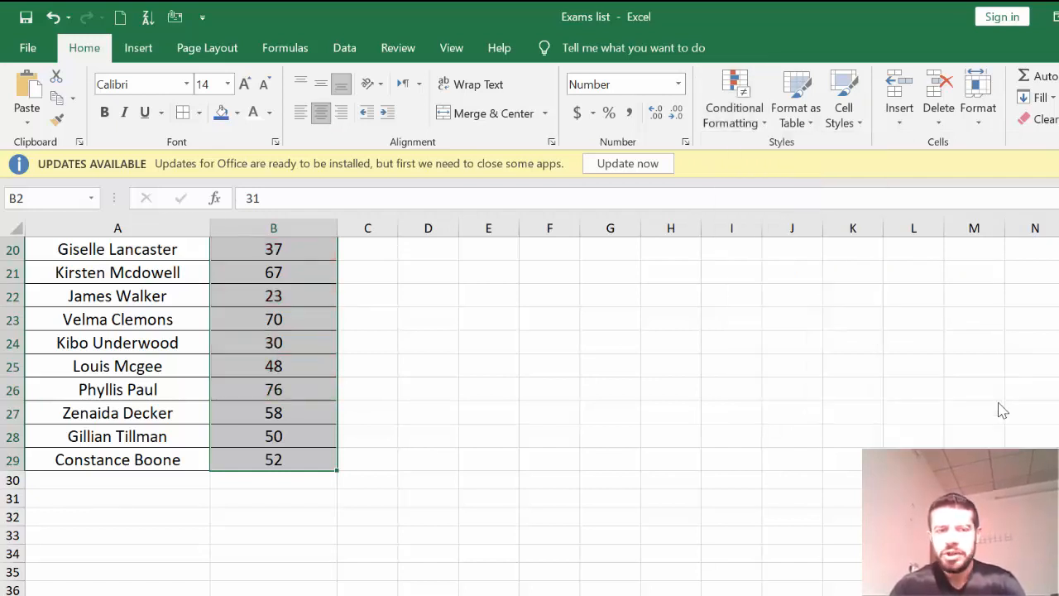
pyautogui.click(681, 411)
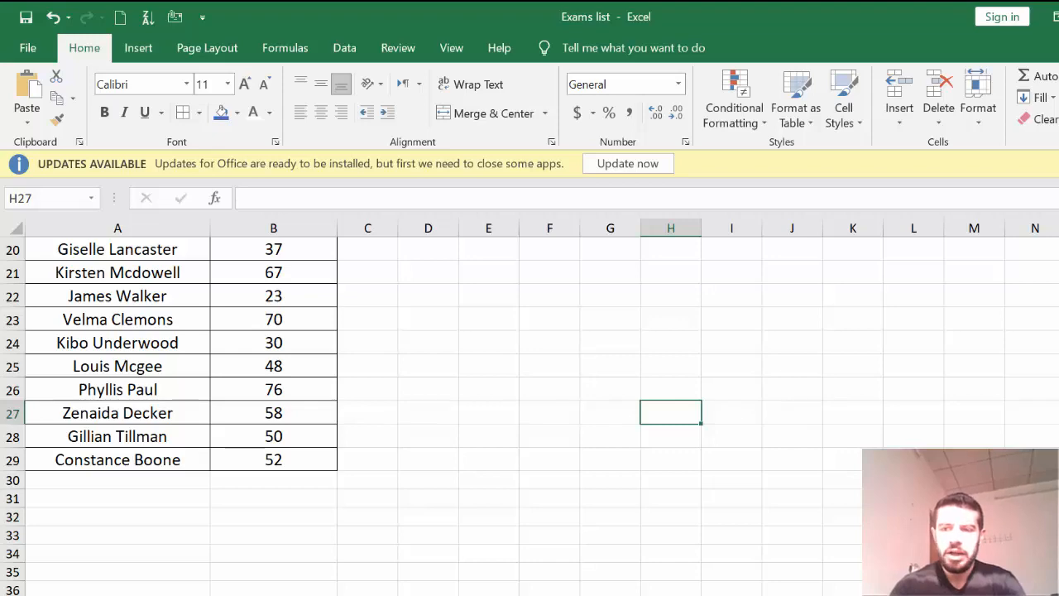
# - Set up a Between highlight rule with limits of 50 and 70 for the exam points in B2:B29
pyautogui.scroll(5, 572, 303)
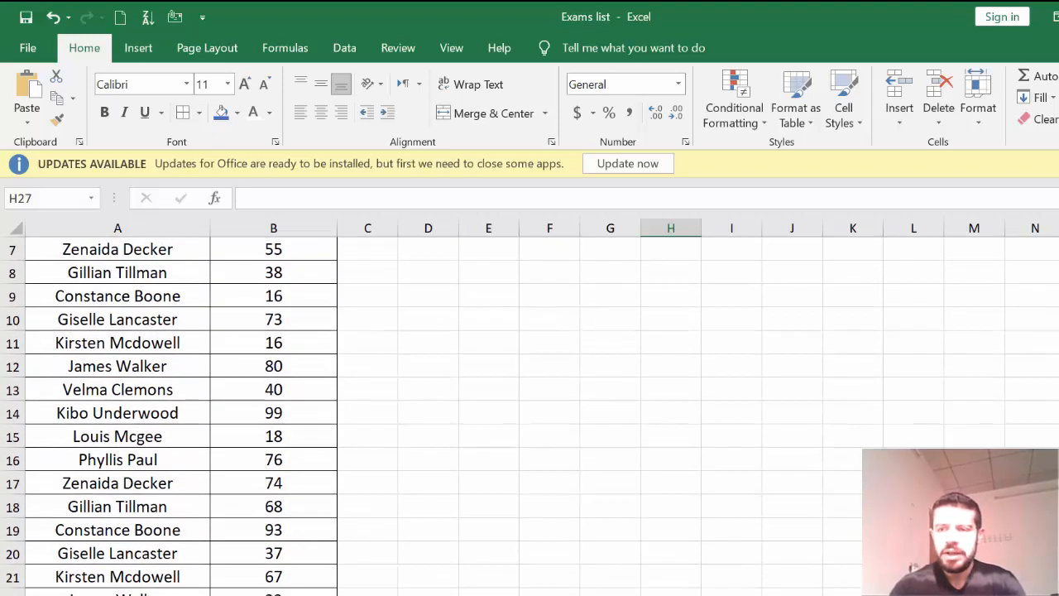
pyautogui.scroll(2, 572, 303)
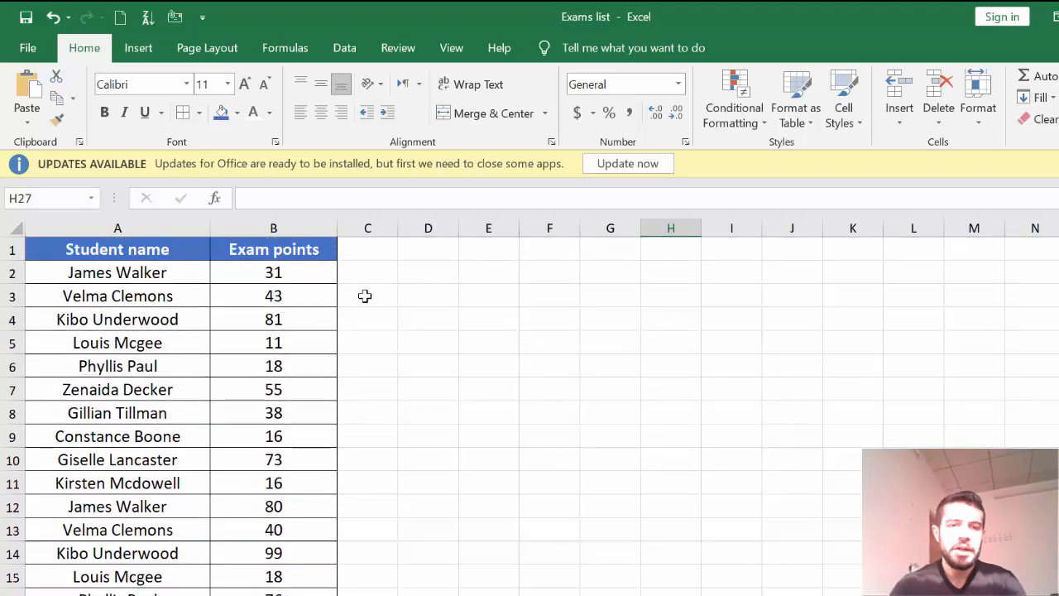
pyautogui.moveTo(314, 273); pyautogui.dragTo(296, 567)
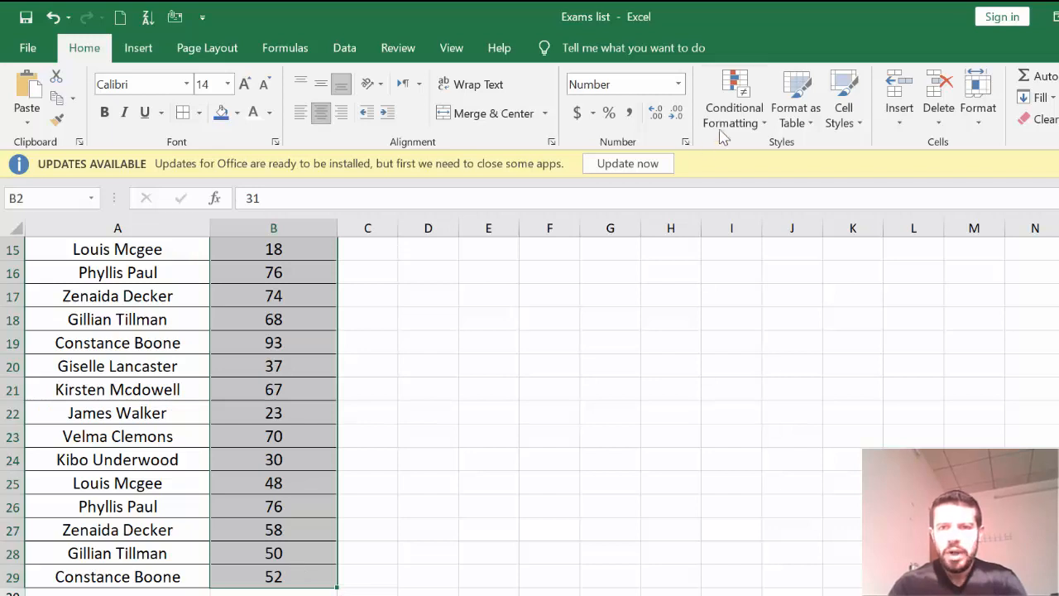
pyautogui.click(769, 120)
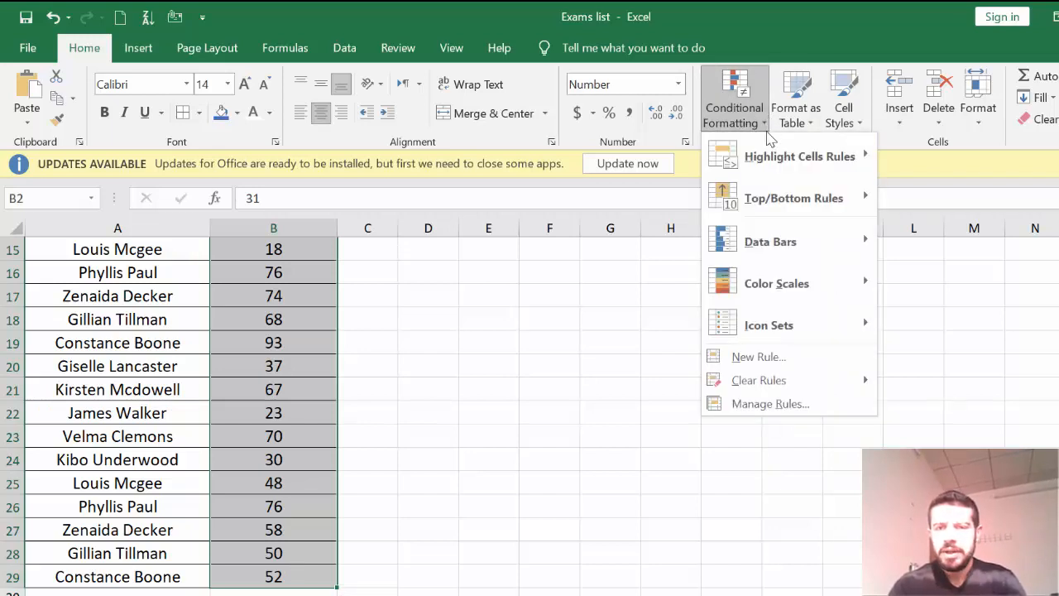
pyautogui.moveTo(772, 166)
pyautogui.click(939, 241)
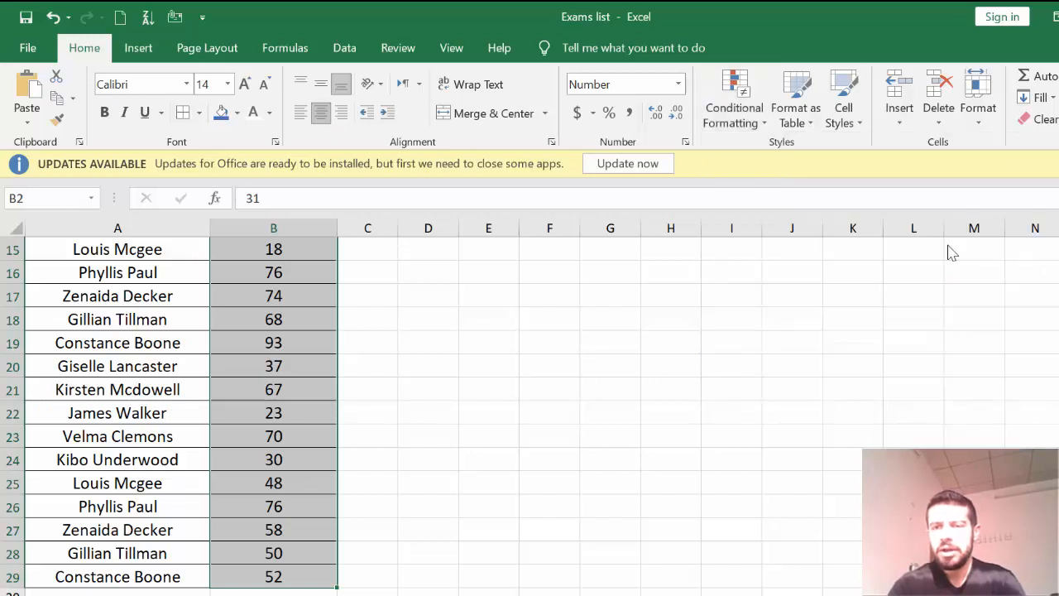
pyautogui.write('5')
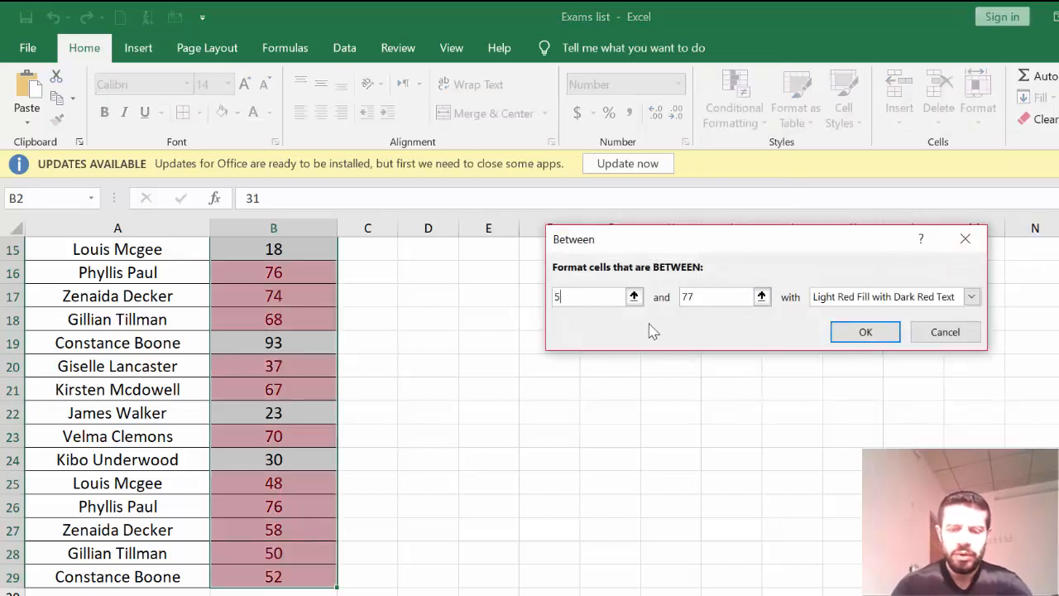
pyautogui.write('0')
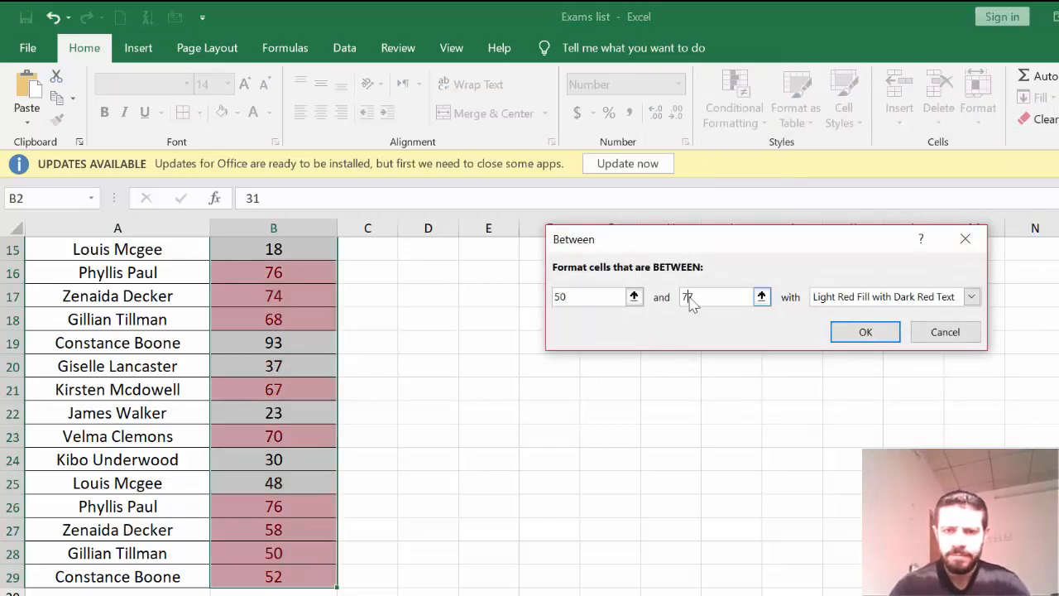
pyautogui.doubleClick(690, 298)
pyautogui.write('70')
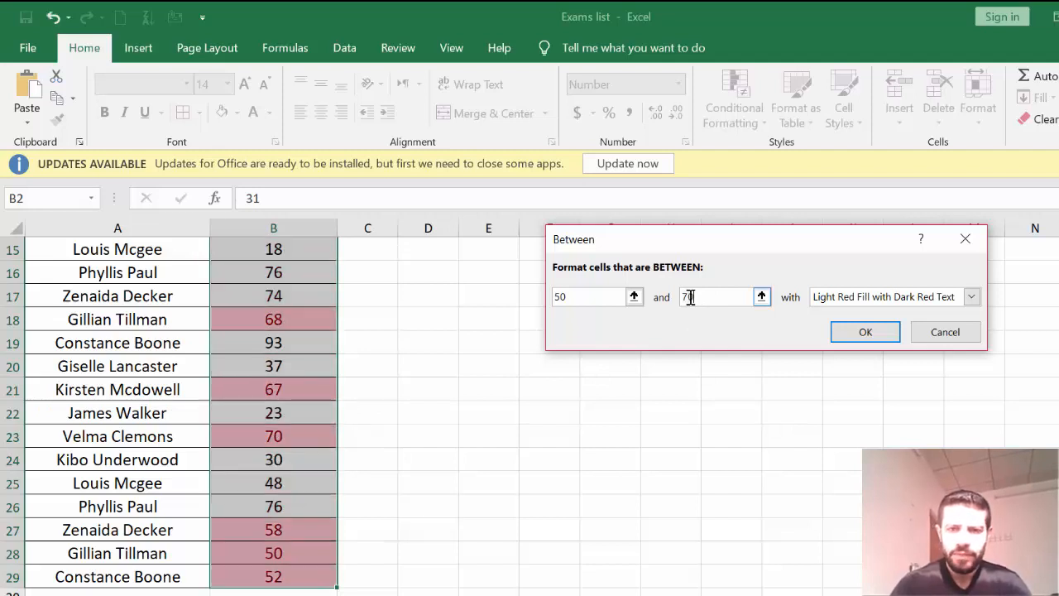
pyautogui.click(972, 296)
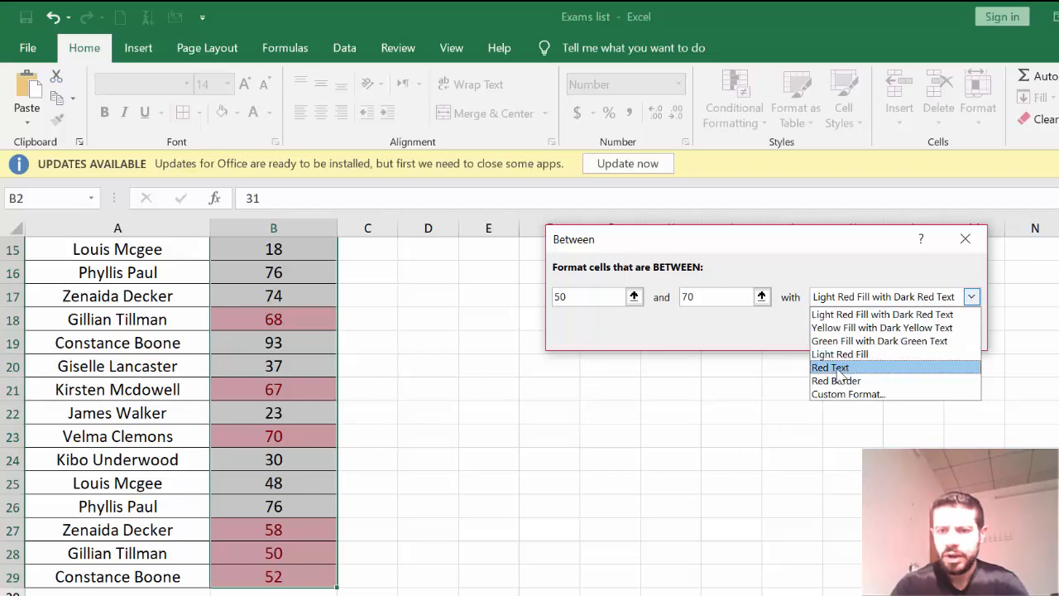
pyautogui.click(858, 394)
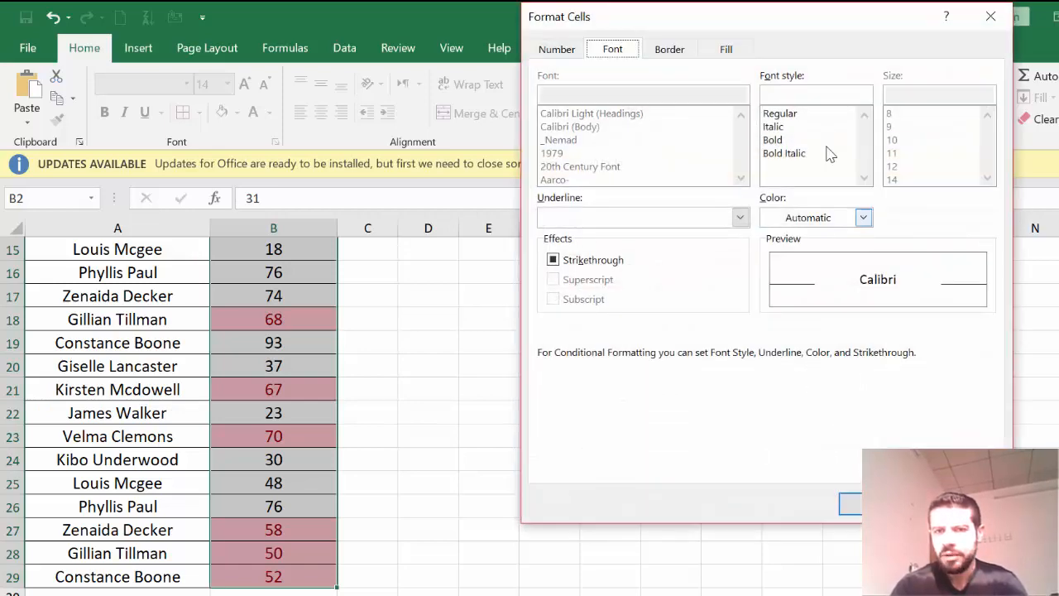
pyautogui.click(980, 19)
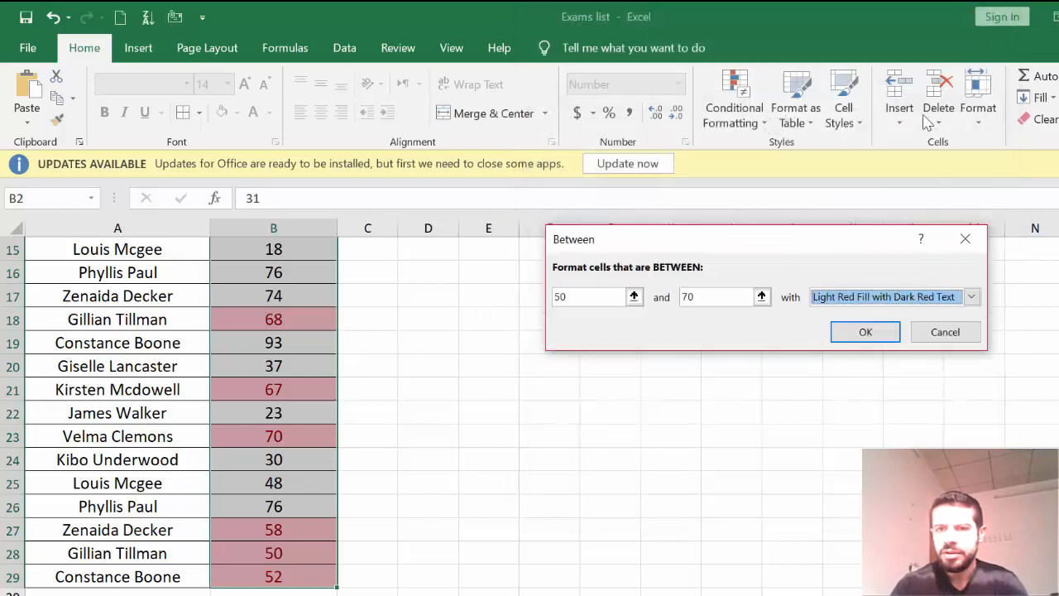
# - Set the Between rule's format to Red Text and apply the rule
pyautogui.click(972, 296)
pyautogui.click(853, 367)
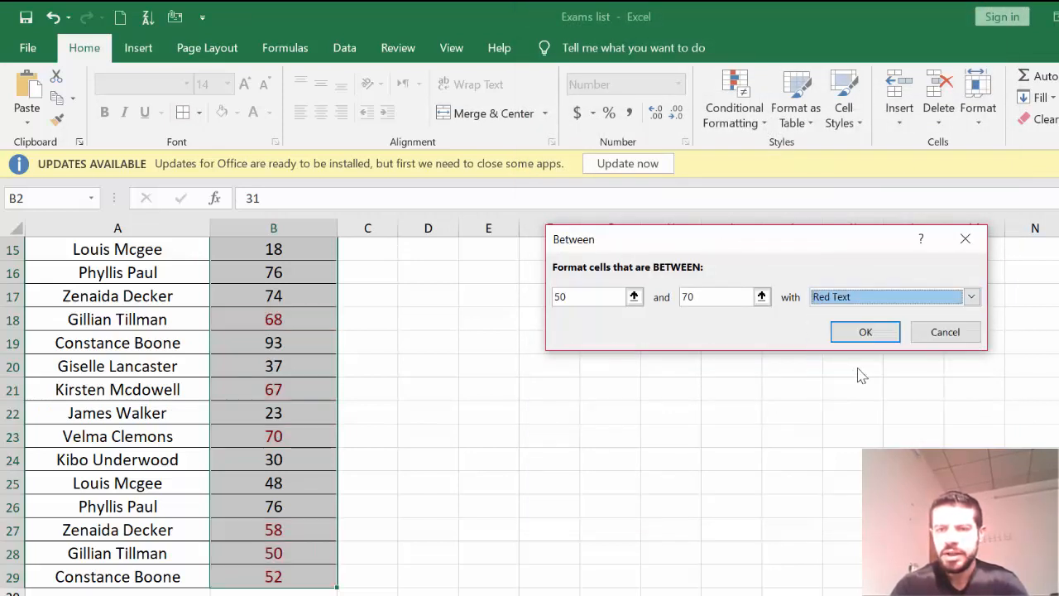
pyautogui.click(865, 334)
pyautogui.click(731, 364)
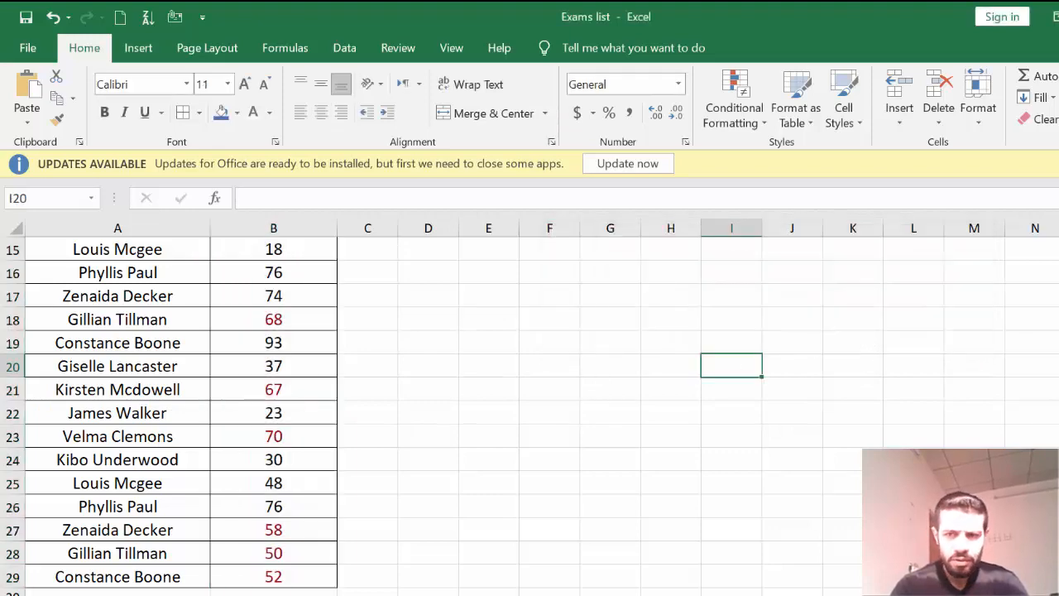
pyautogui.scroll(5, 530, 414)
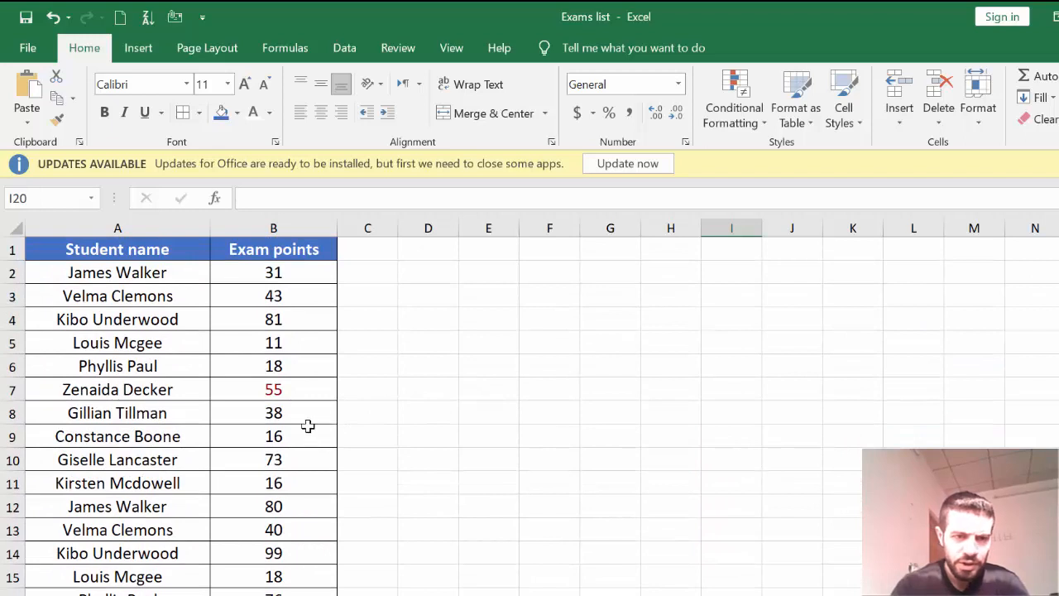
pyautogui.click(300, 388)
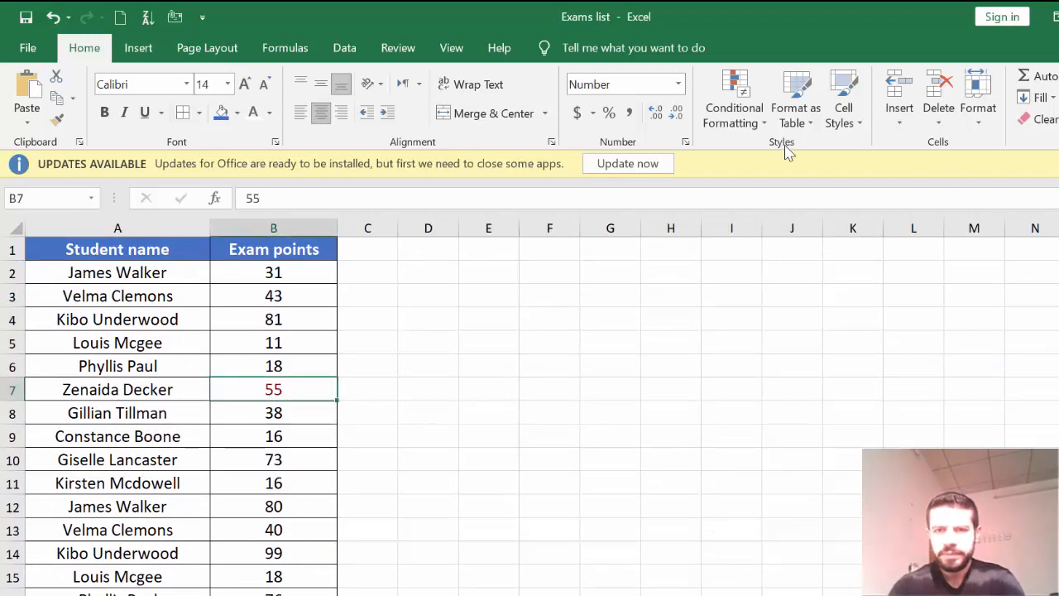
# - Set up a Top 10 Items rule for the exam points in B2:B29 using Yellow Fill with Dark Yellow Text
pyautogui.click(758, 128)
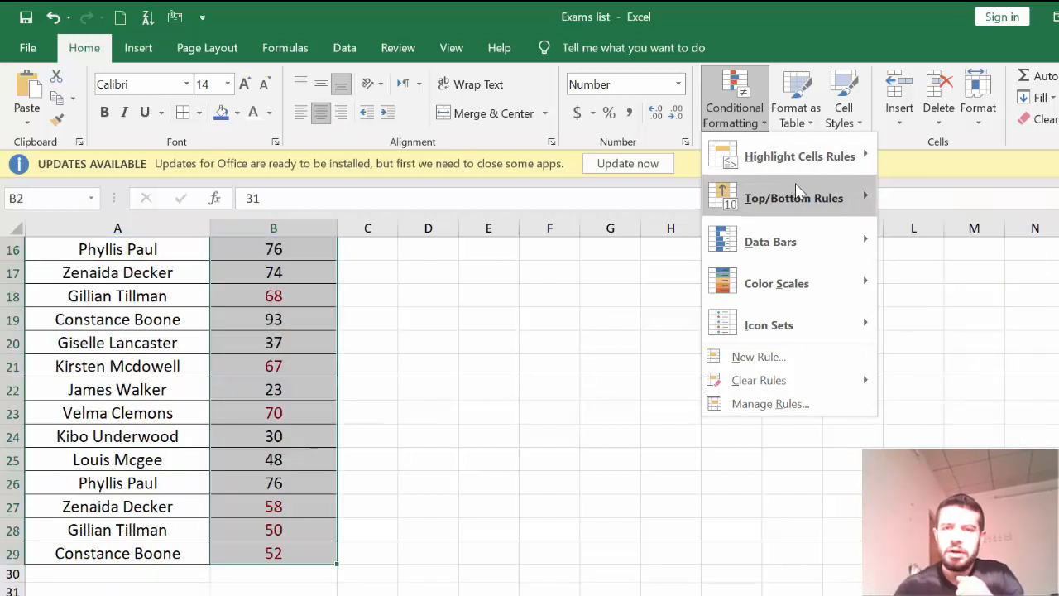
pyautogui.moveTo(803, 200)
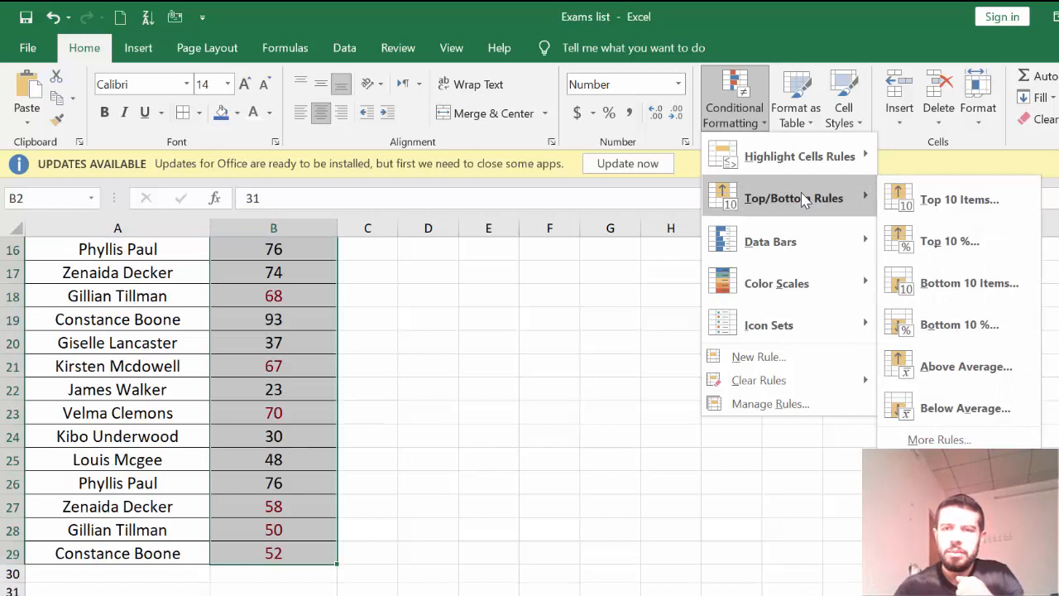
pyautogui.click(941, 202)
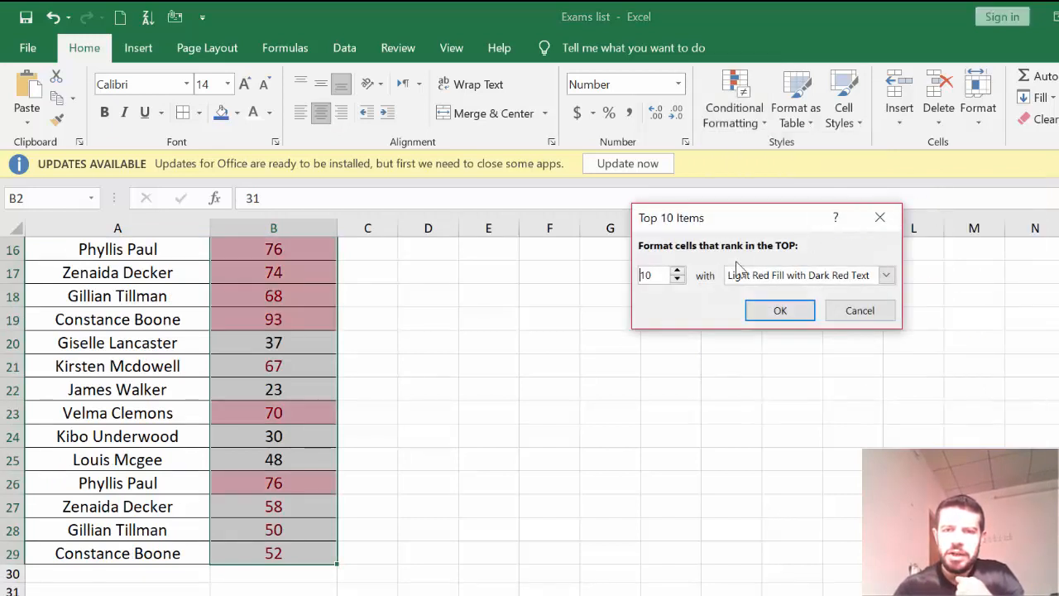
pyautogui.click(886, 274)
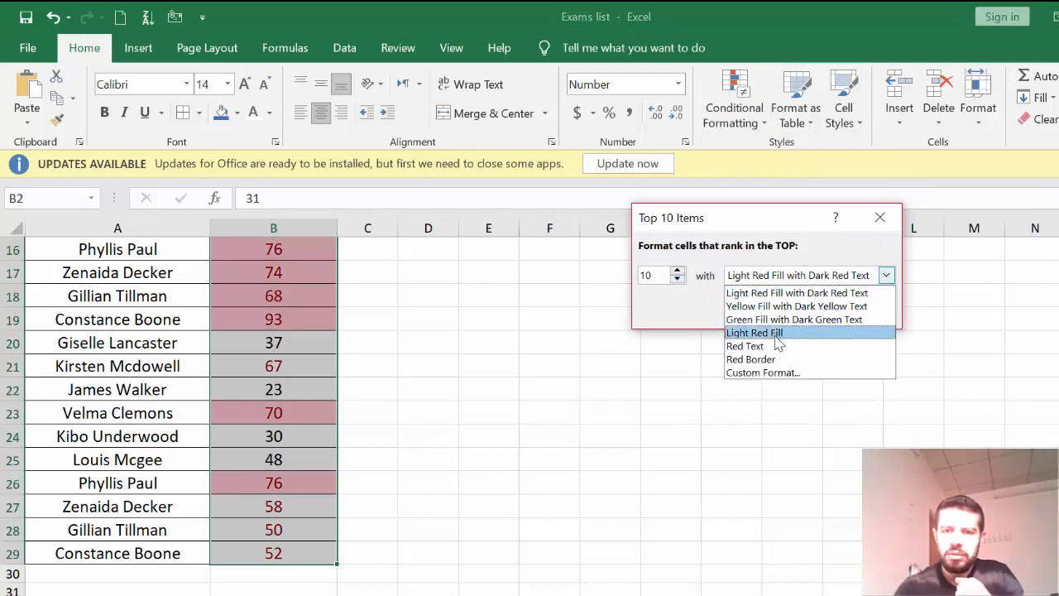
pyautogui.click(778, 306)
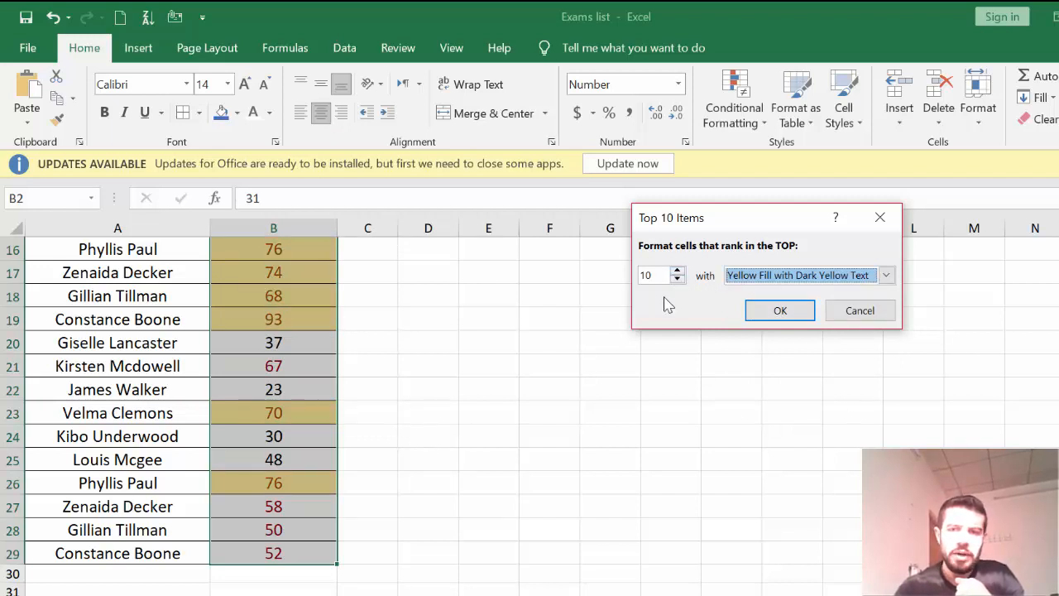
# - Reduce the Top 10 Items rule to 3 items, apply it and review the highlighted exam points
pyautogui.click(678, 280)
pyautogui.click(677, 280)
pyautogui.click(678, 280)
pyautogui.click(678, 279)
pyautogui.click(678, 279)
pyautogui.click(678, 279)
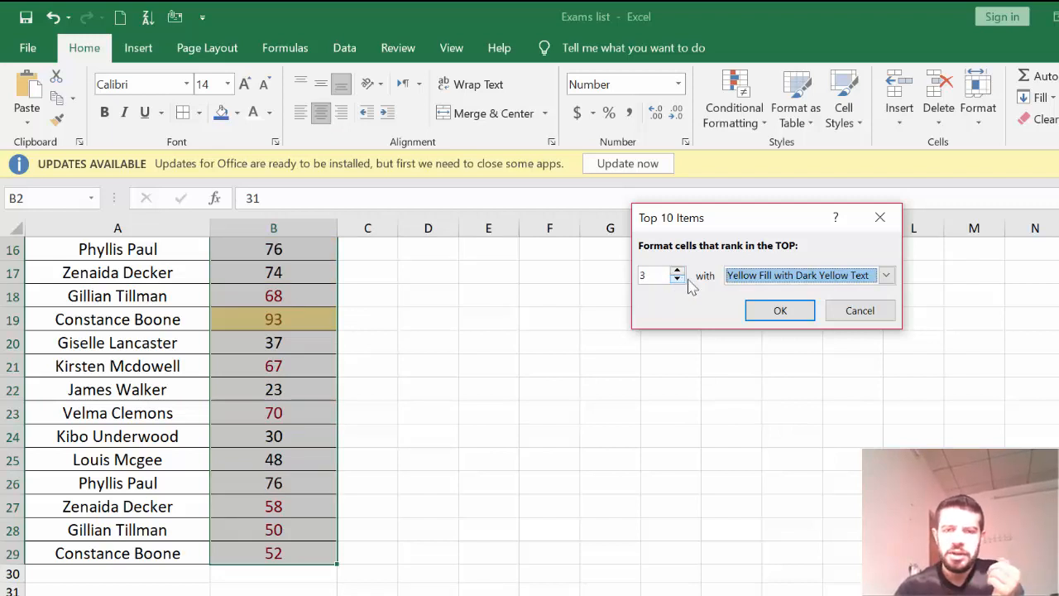
pyautogui.click(774, 311)
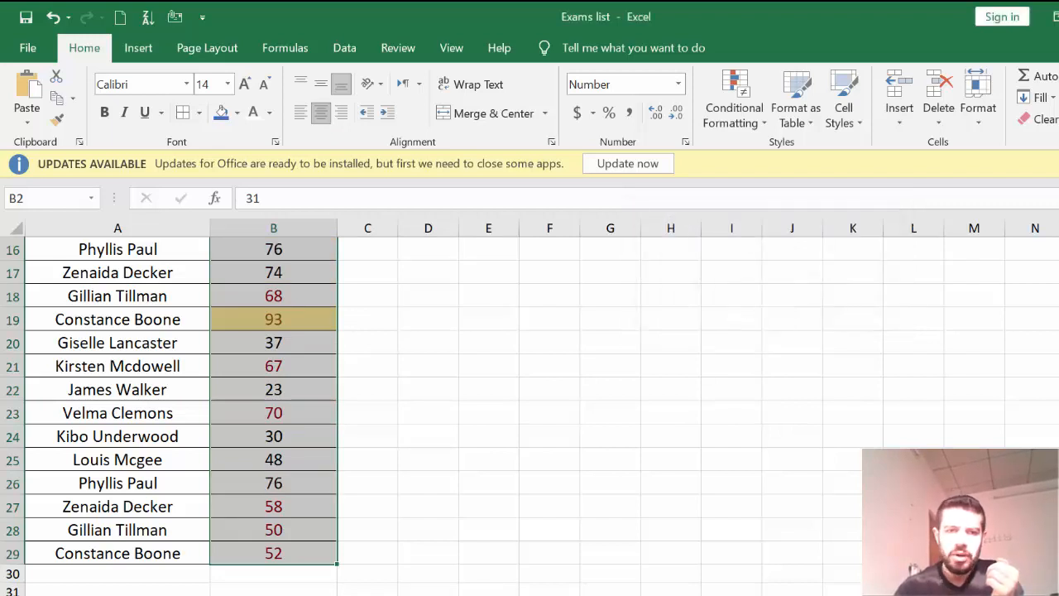
pyautogui.click(1058, 436)
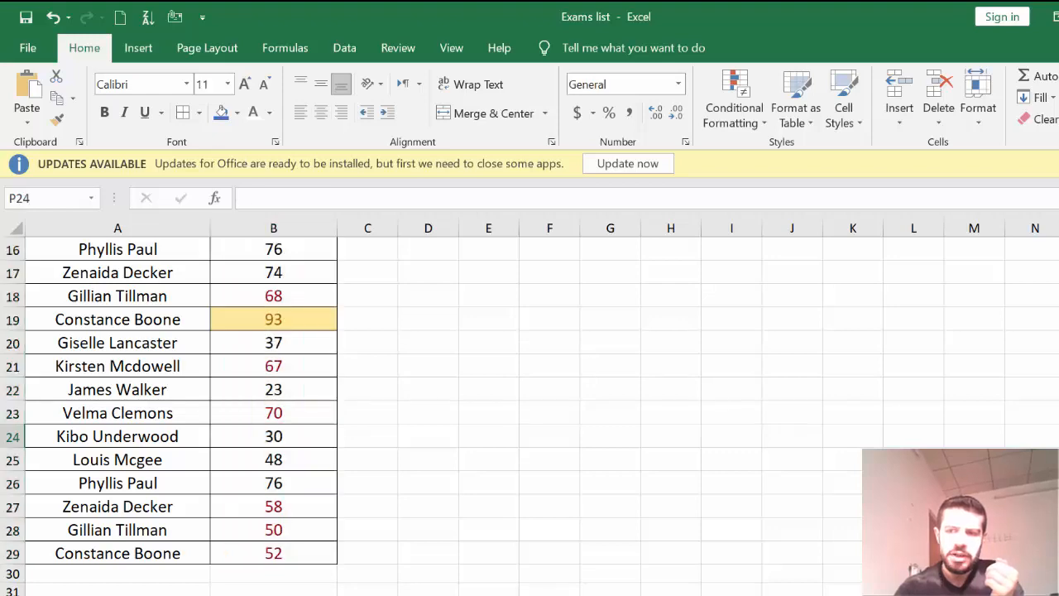
pyautogui.scroll(2, 530, 413)
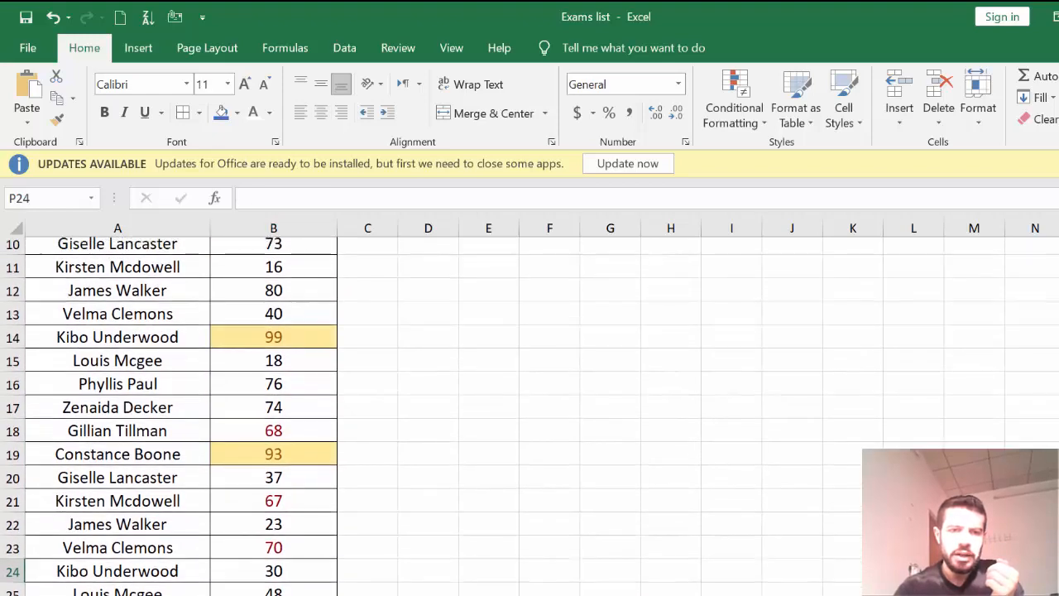
pyautogui.scroll(3, 530, 414)
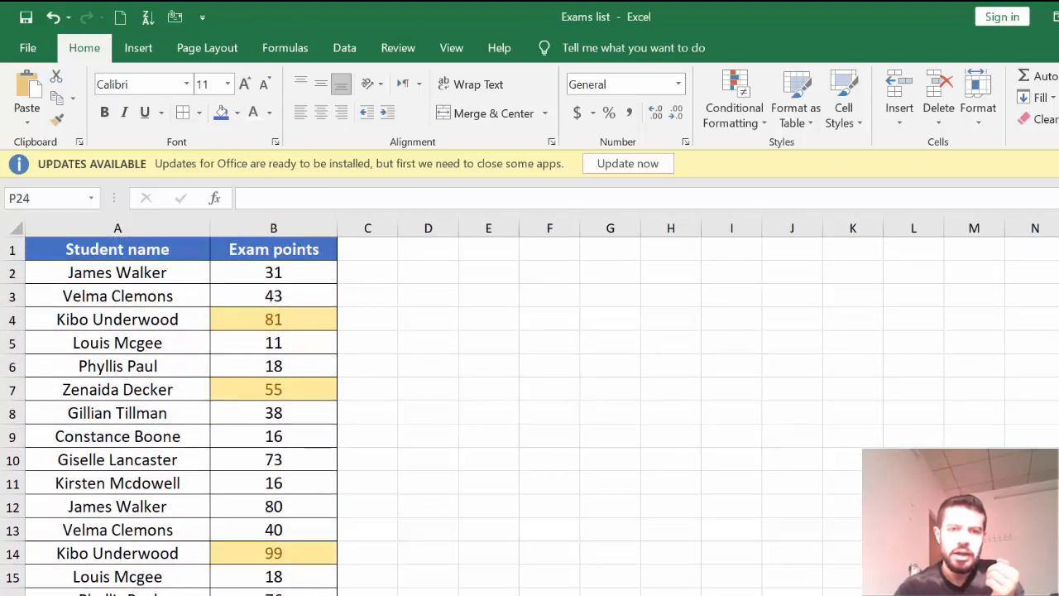
pyautogui.scroll(-5, 530, 414)
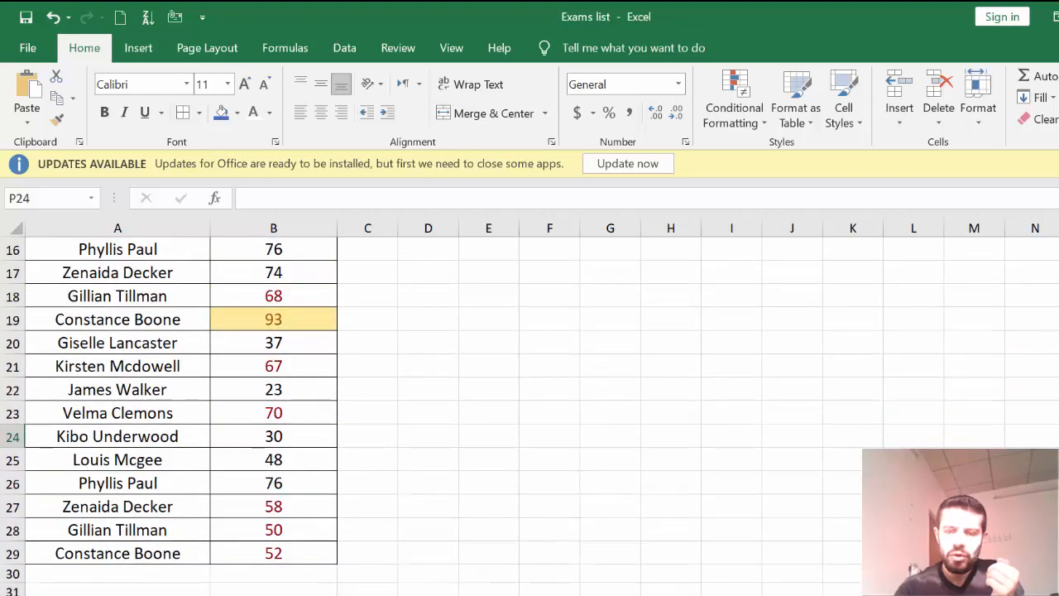
pyautogui.scroll(2, 1056, 393)
pyautogui.scroll(-1, 1056, 393)
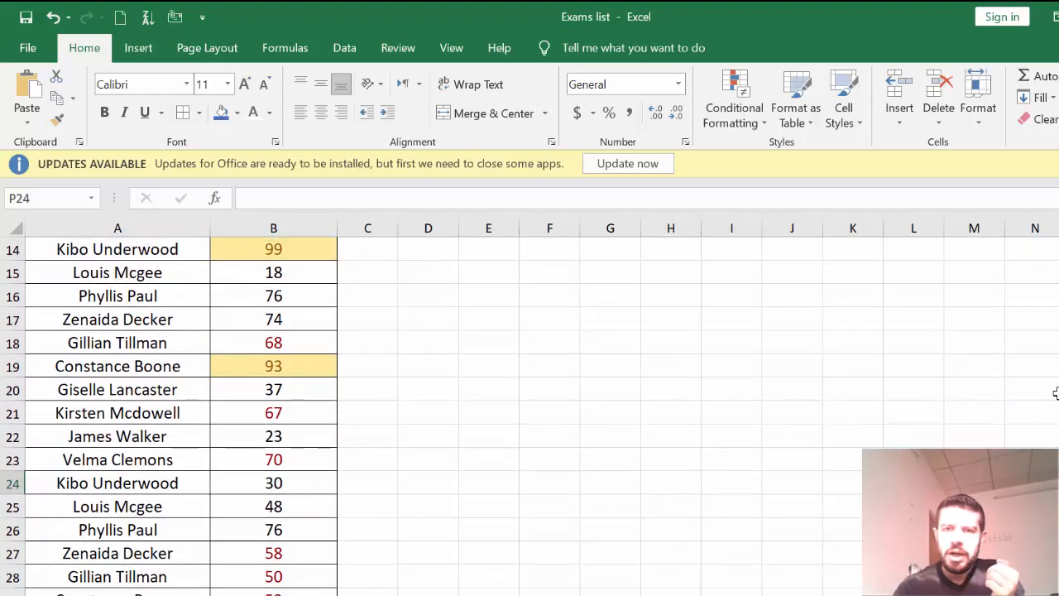
# - Highlight the bottom 3 exam points in B2:B29 with Light Red Fill with Dark Red Text, using a Bottom 10 Items rule
pyautogui.click(762, 131)
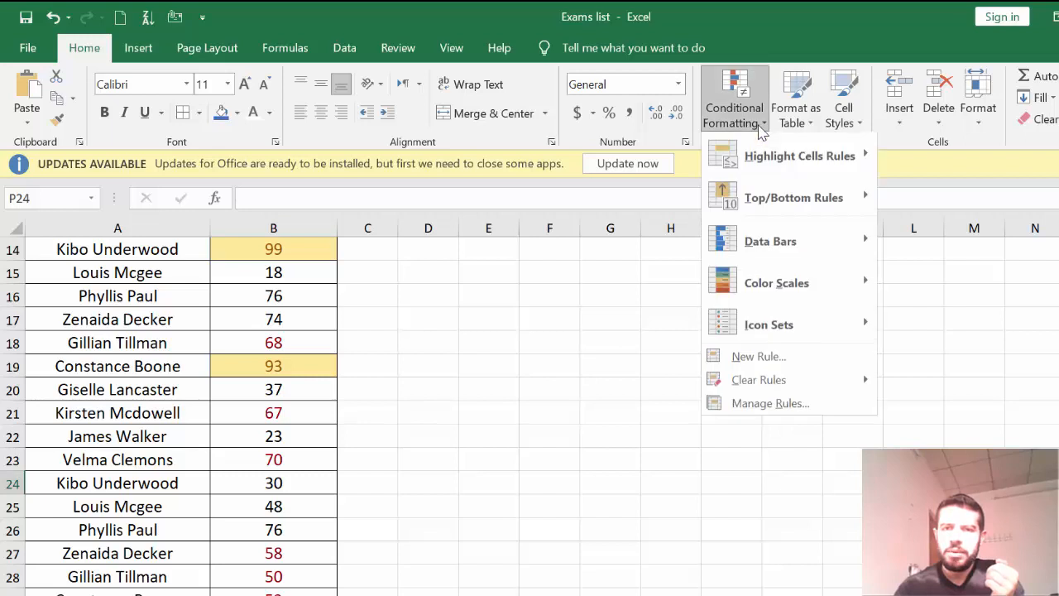
pyautogui.moveTo(813, 192)
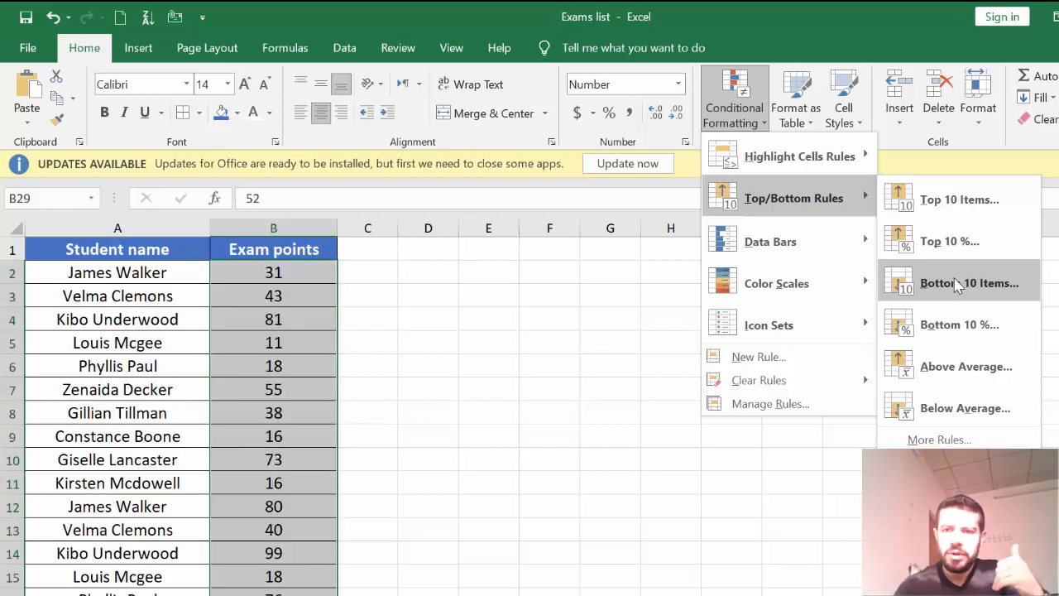
pyautogui.click(958, 283)
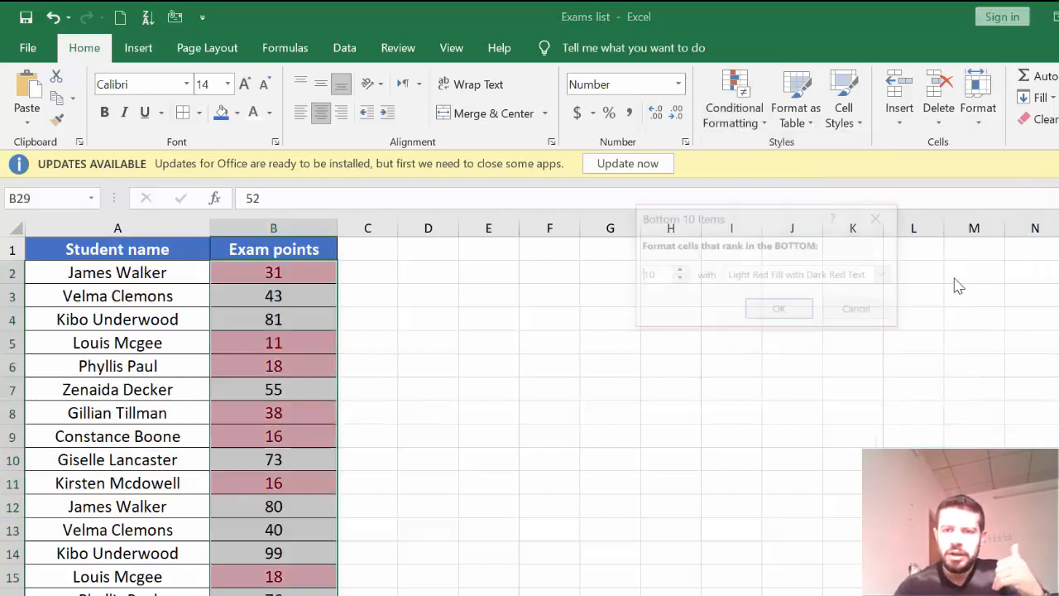
pyautogui.click(677, 280)
pyautogui.click(678, 280)
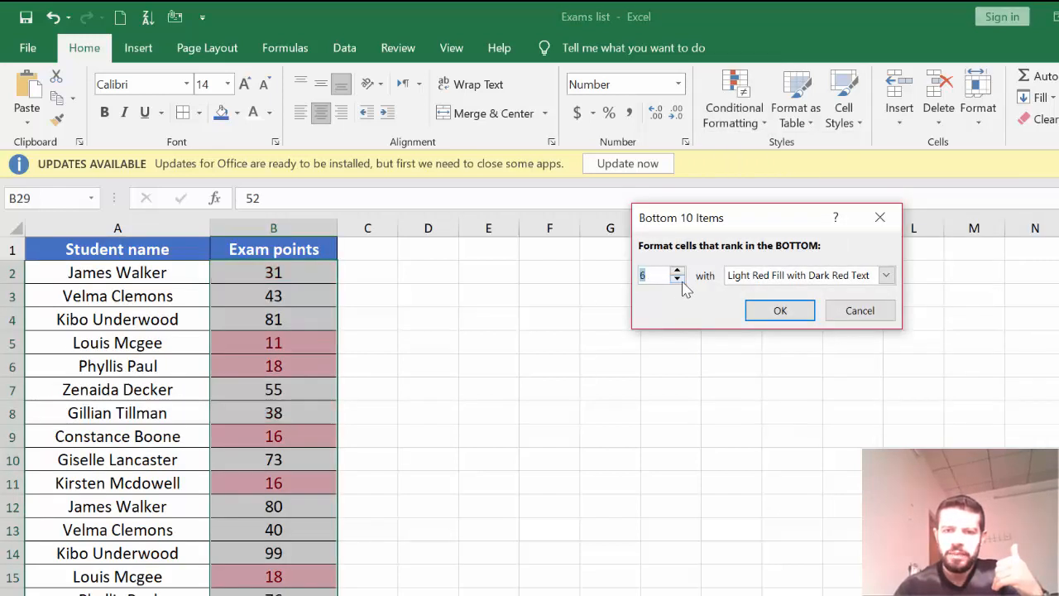
pyautogui.click(677, 280)
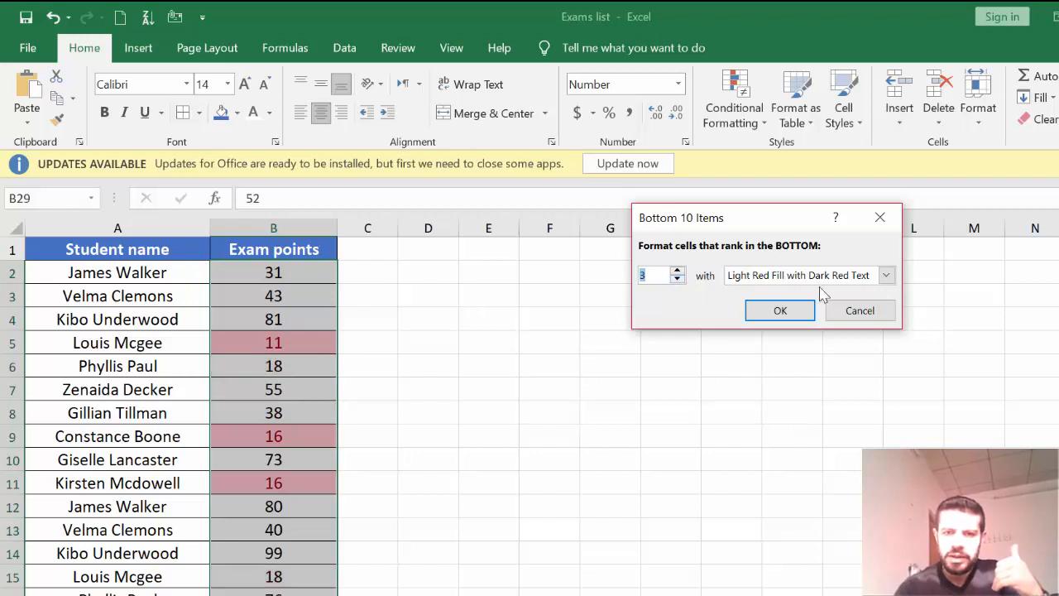
pyautogui.click(779, 313)
pyautogui.click(437, 407)
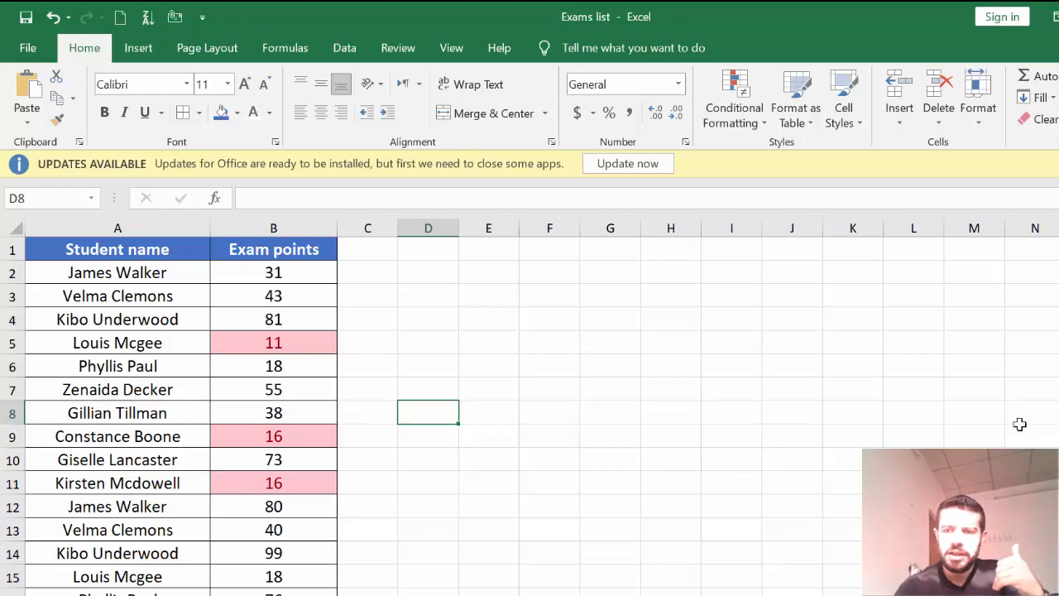
pyautogui.scroll(-3, 530, 414)
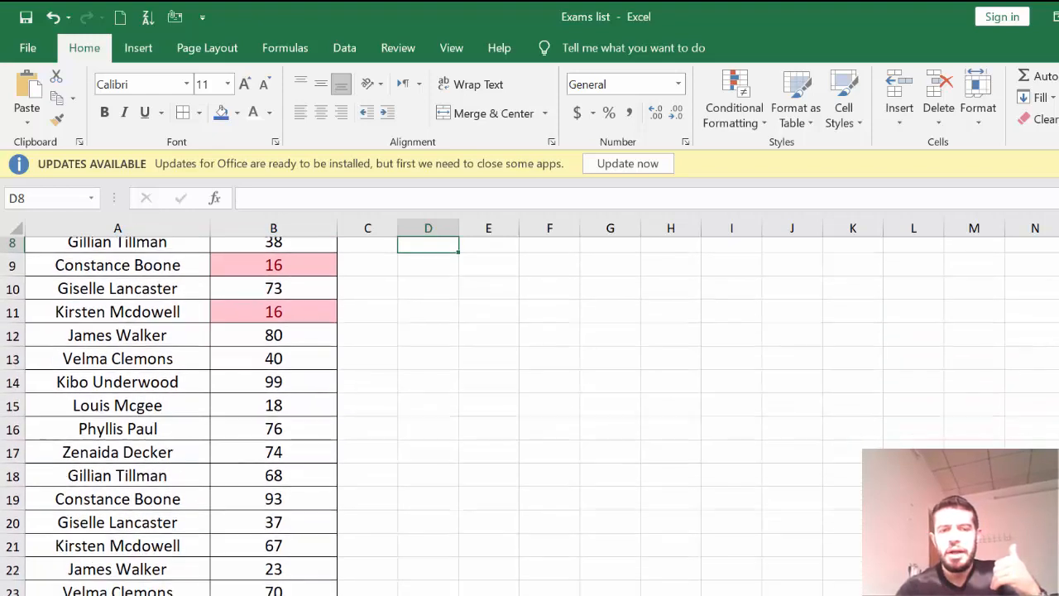
pyautogui.scroll(3, 530, 414)
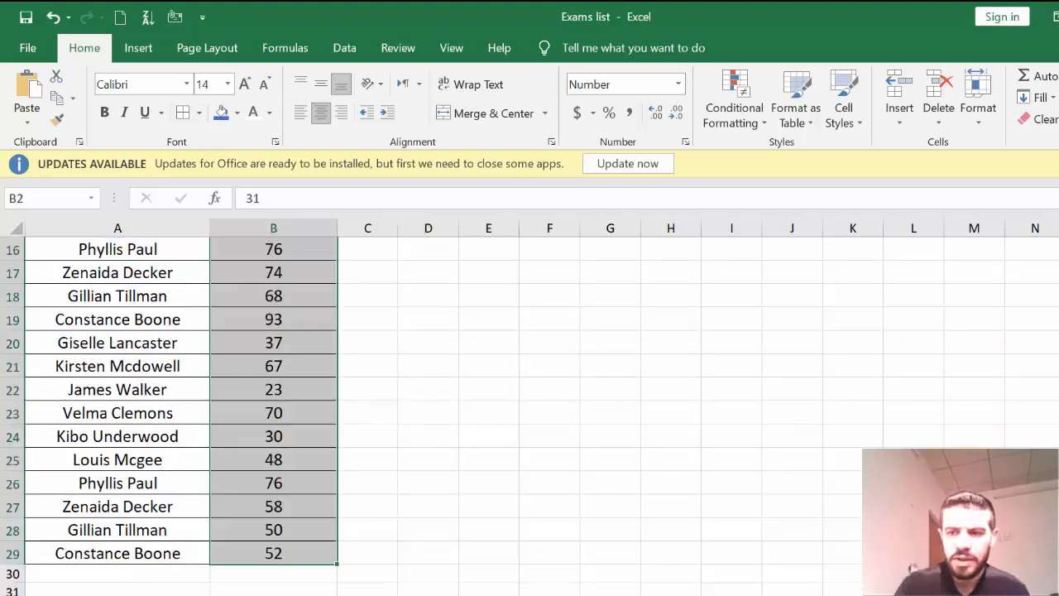
# - Apply blue solid-fill data bars to the exam points in B2:B29, and undo them after reviewing
pyautogui.scroll(5, 530, 414)
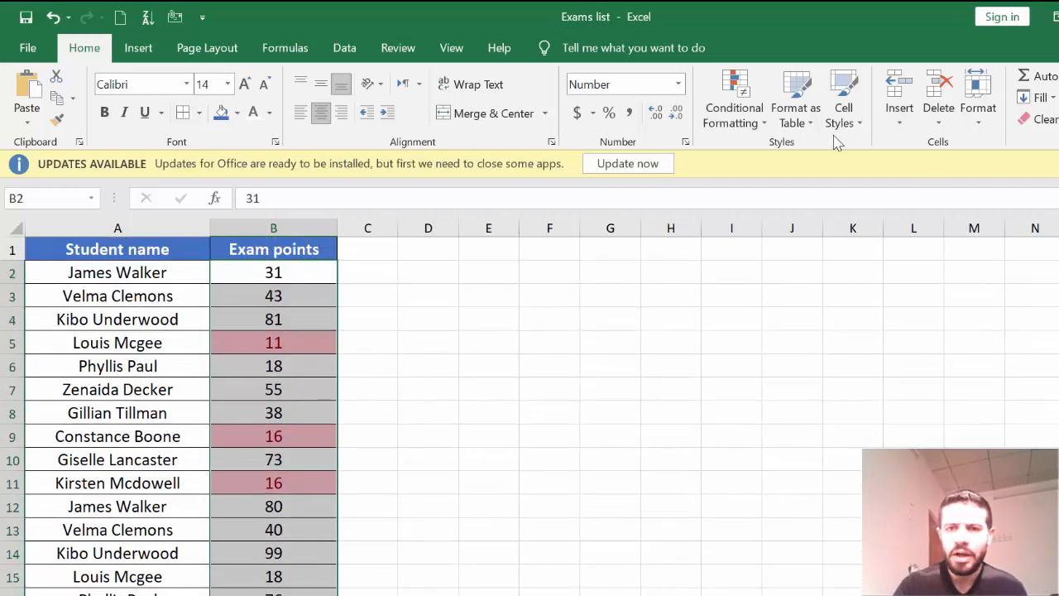
pyautogui.click(757, 120)
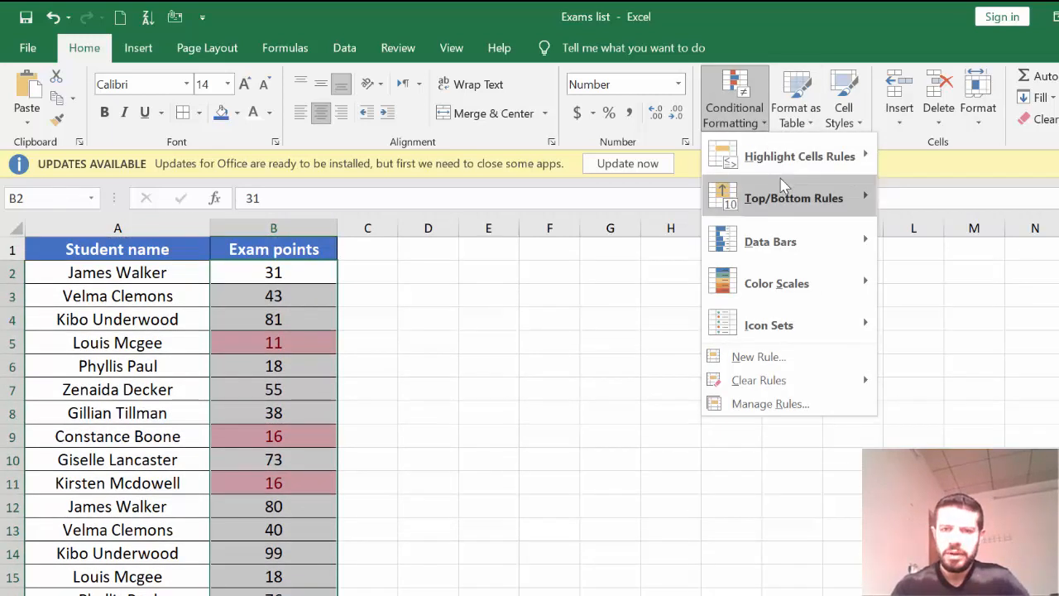
pyautogui.moveTo(820, 216)
pyautogui.moveTo(794, 242)
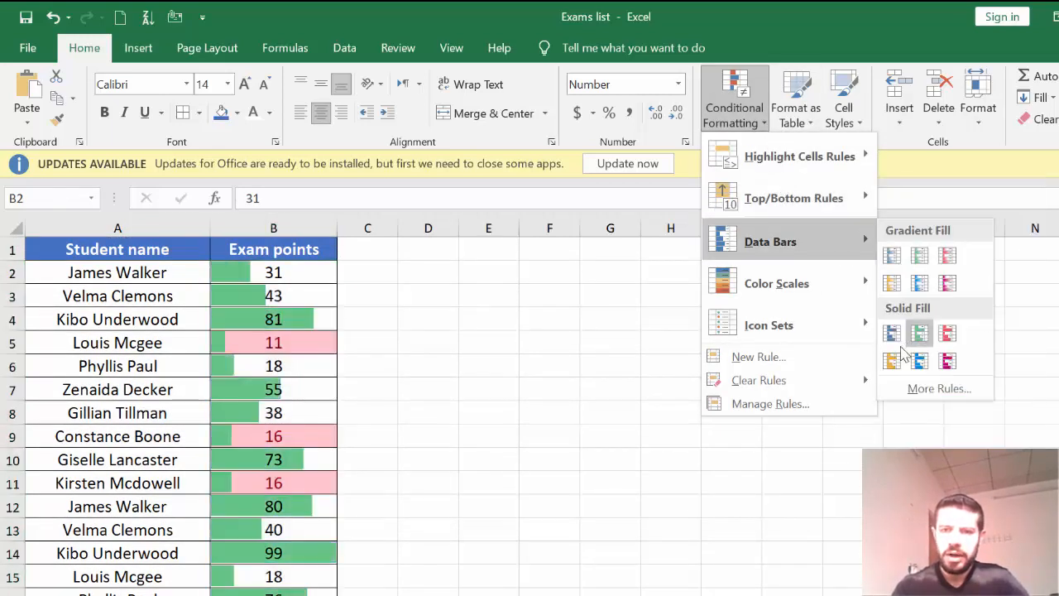
pyautogui.click(890, 346)
pyautogui.click(849, 342)
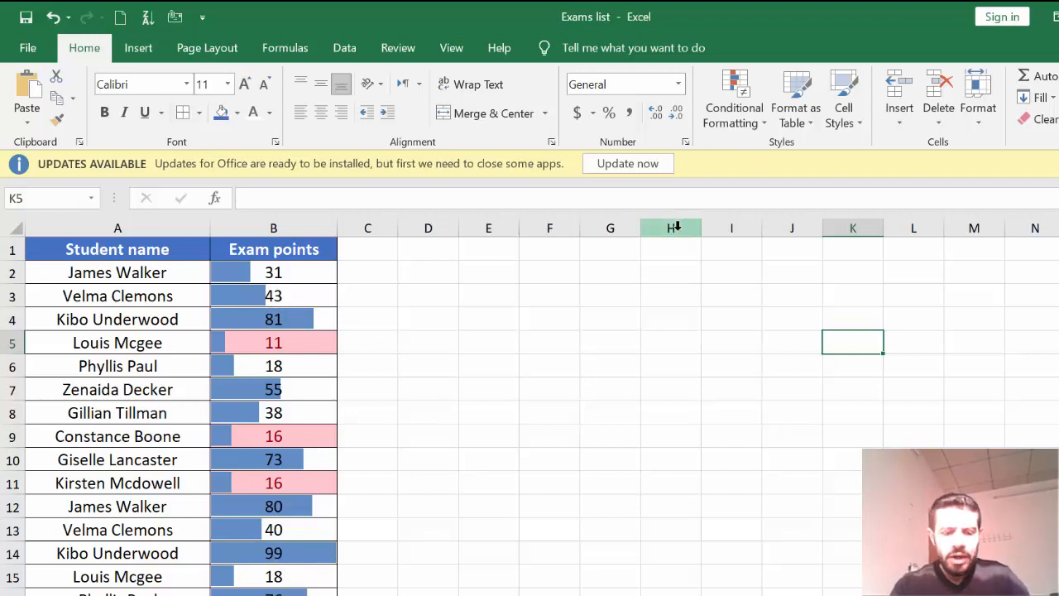
pyautogui.hotkey('ctrl', 'z')
pyautogui.hotkey('ctrl', 'z')
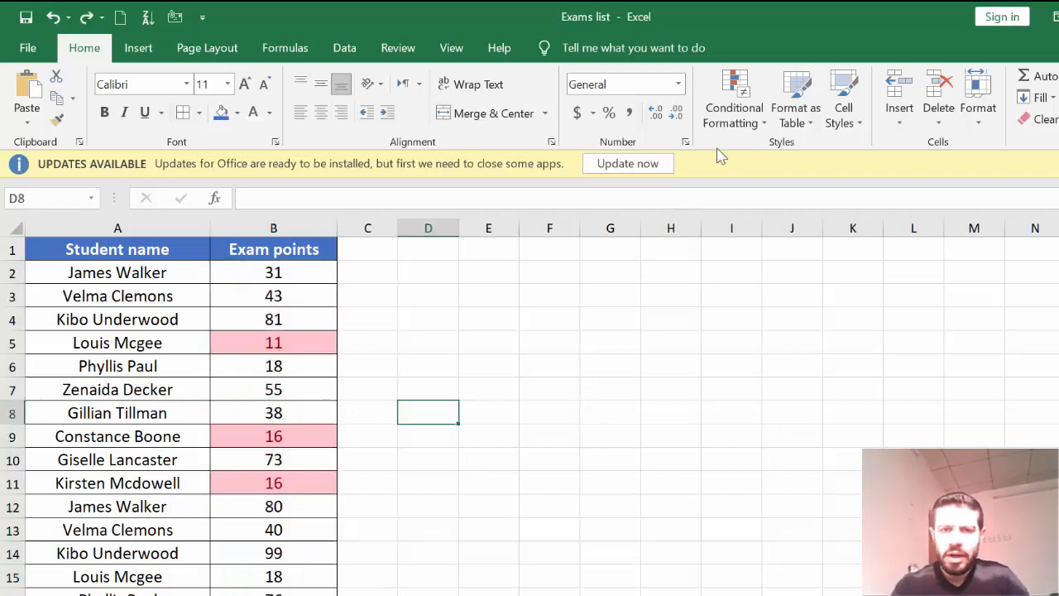
# - Apply the directional icon set with green, yellow and red arrows to the exam points in B2:B29
pyautogui.moveTo(250, 275); pyautogui.dragTo(276, 550)
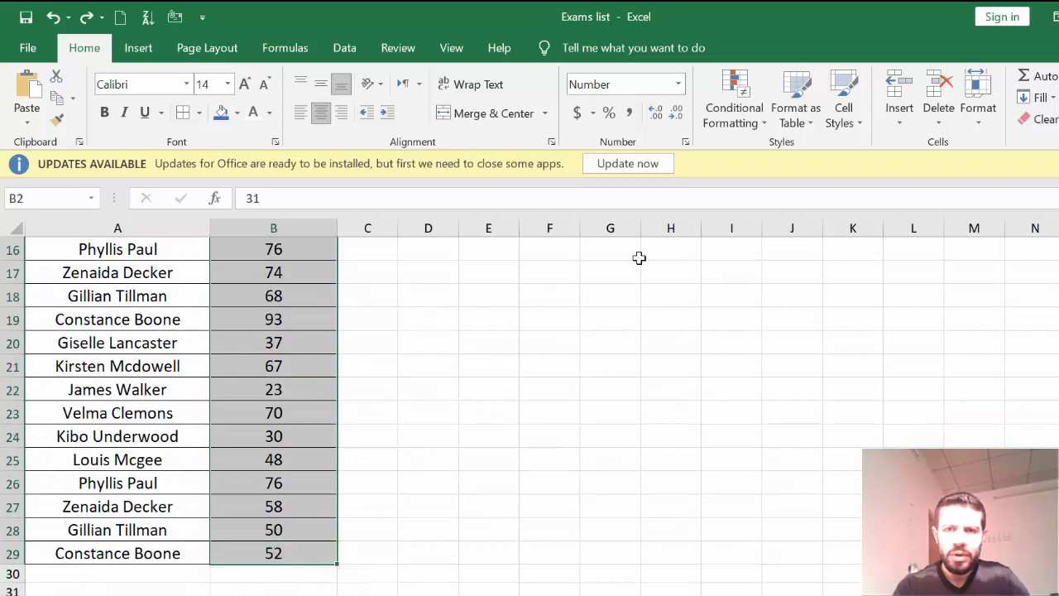
pyautogui.click(735, 116)
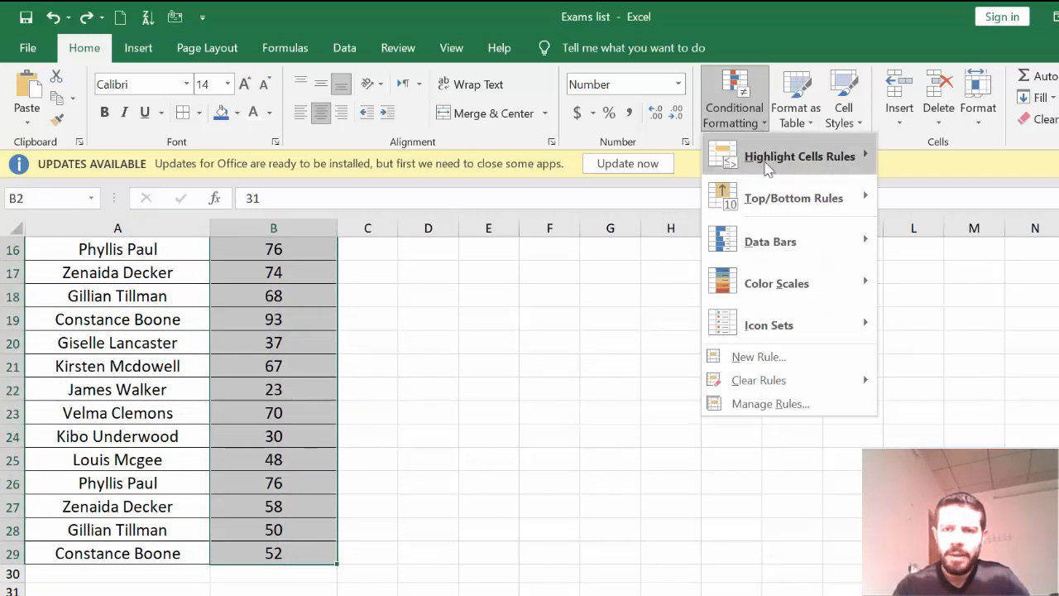
pyautogui.moveTo(816, 293)
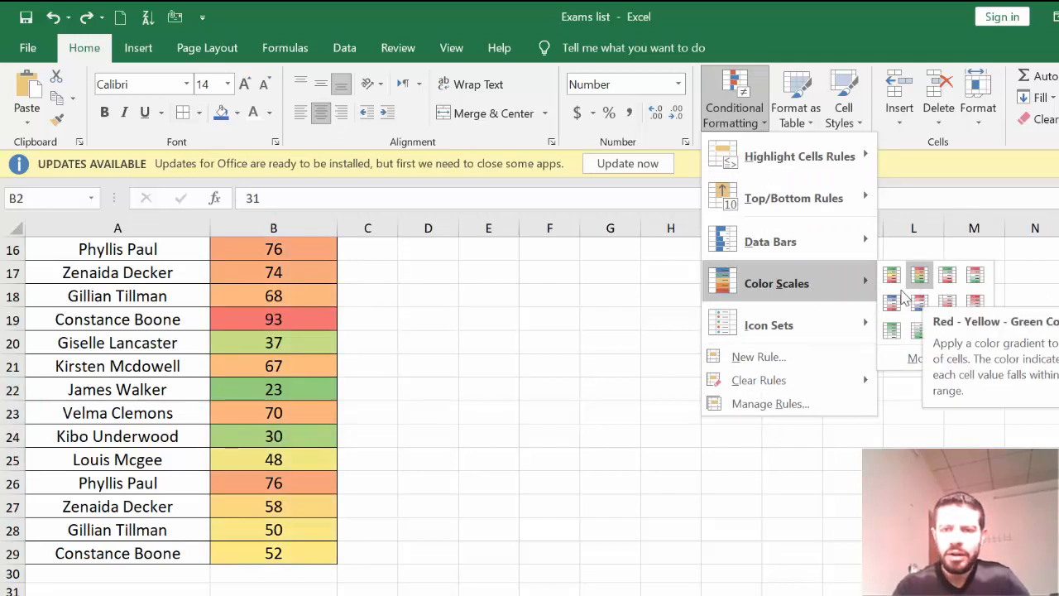
pyautogui.moveTo(808, 325)
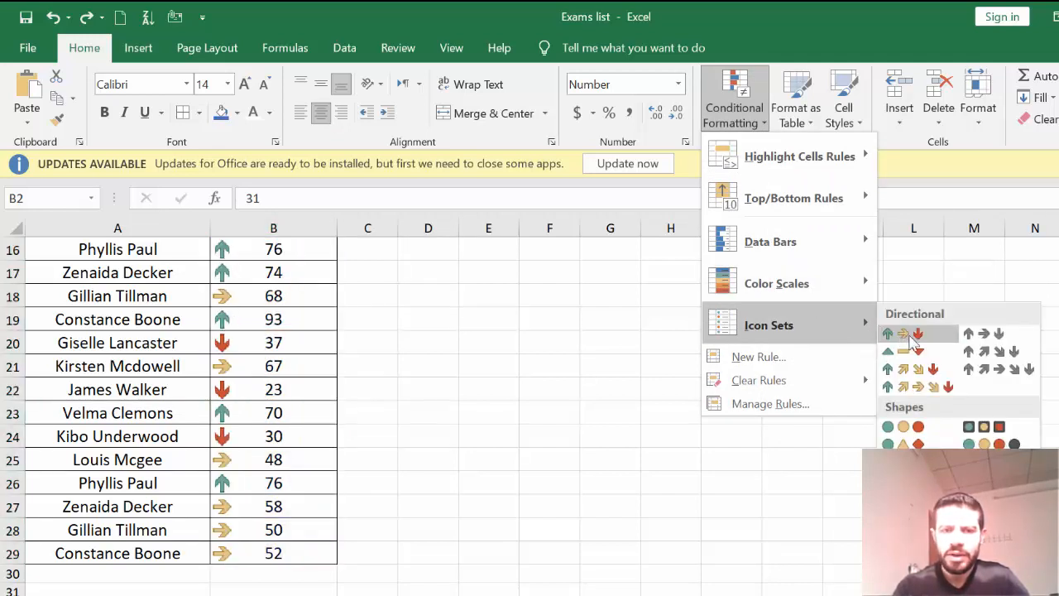
pyautogui.click(912, 337)
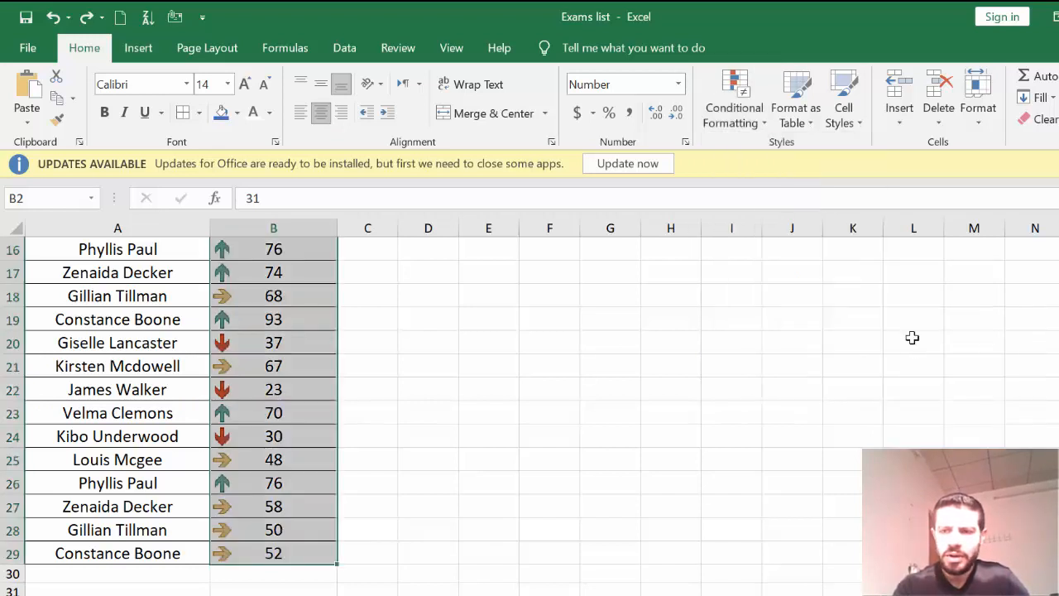
pyautogui.scroll(5, 530, 406)
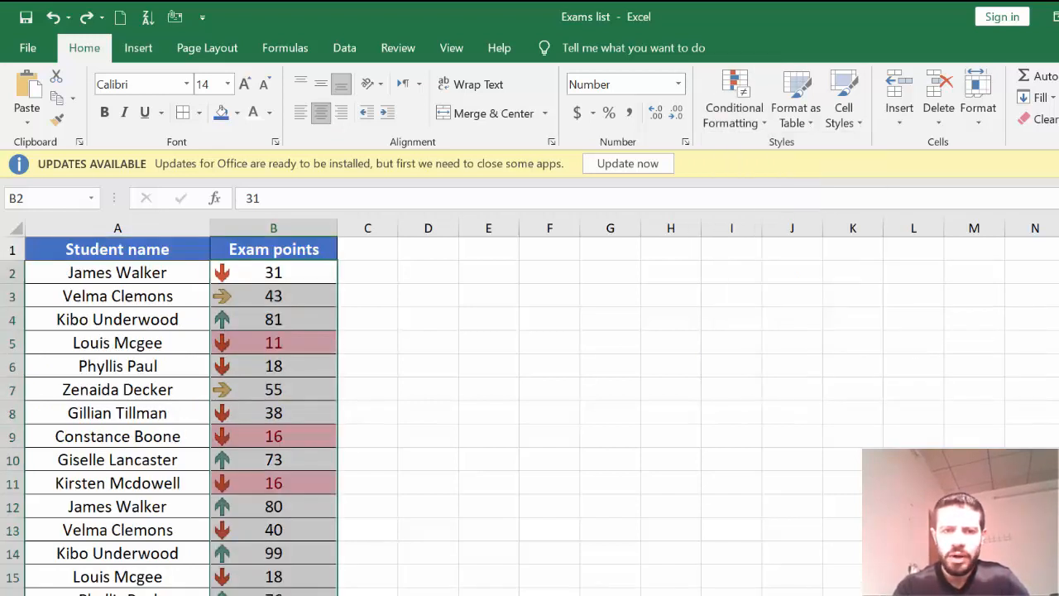
pyautogui.click(678, 302)
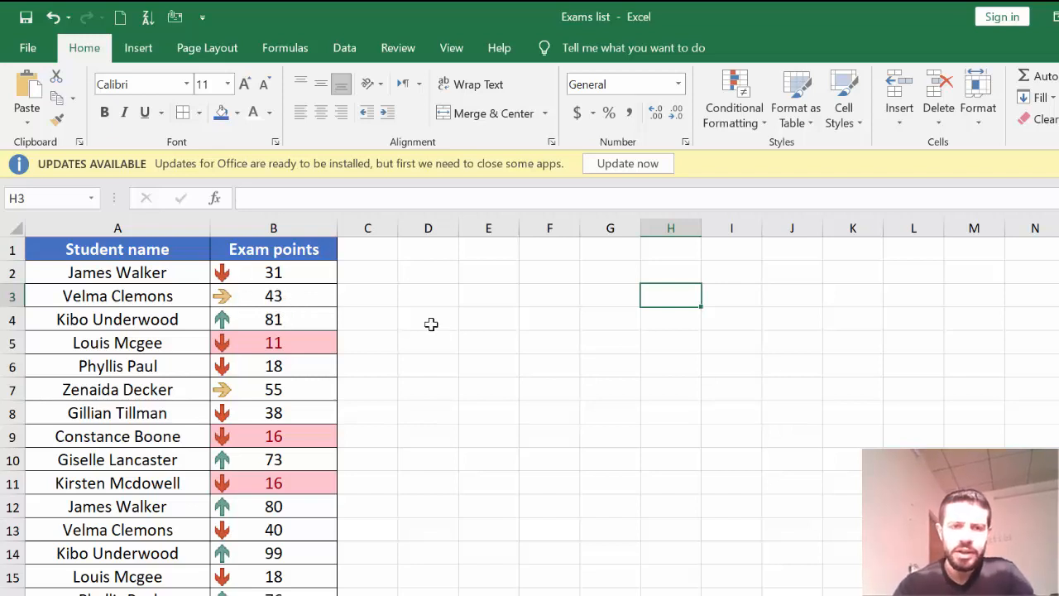
pyautogui.click(765, 130)
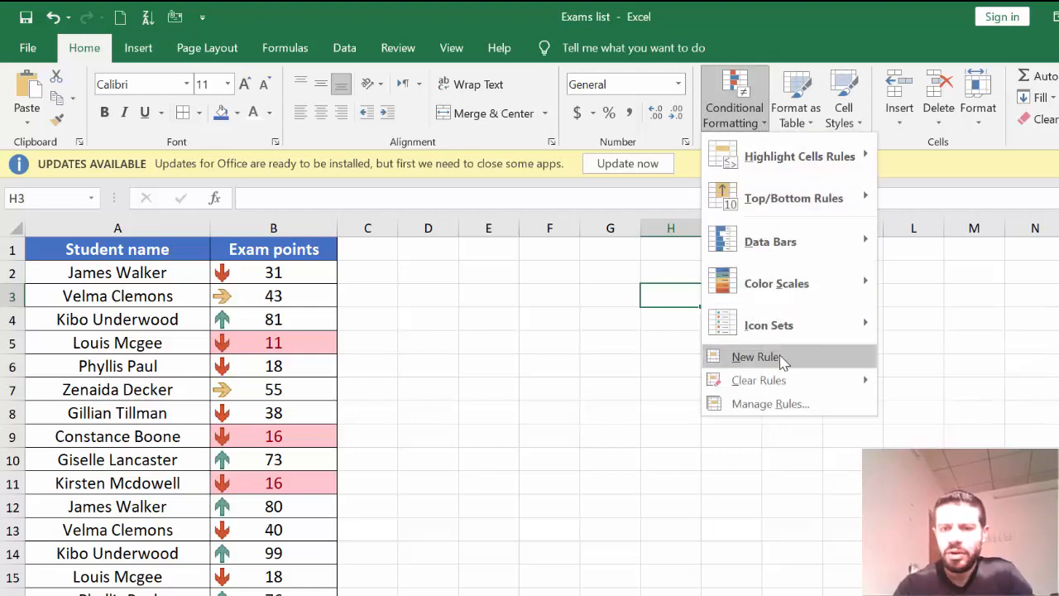
pyautogui.click(782, 361)
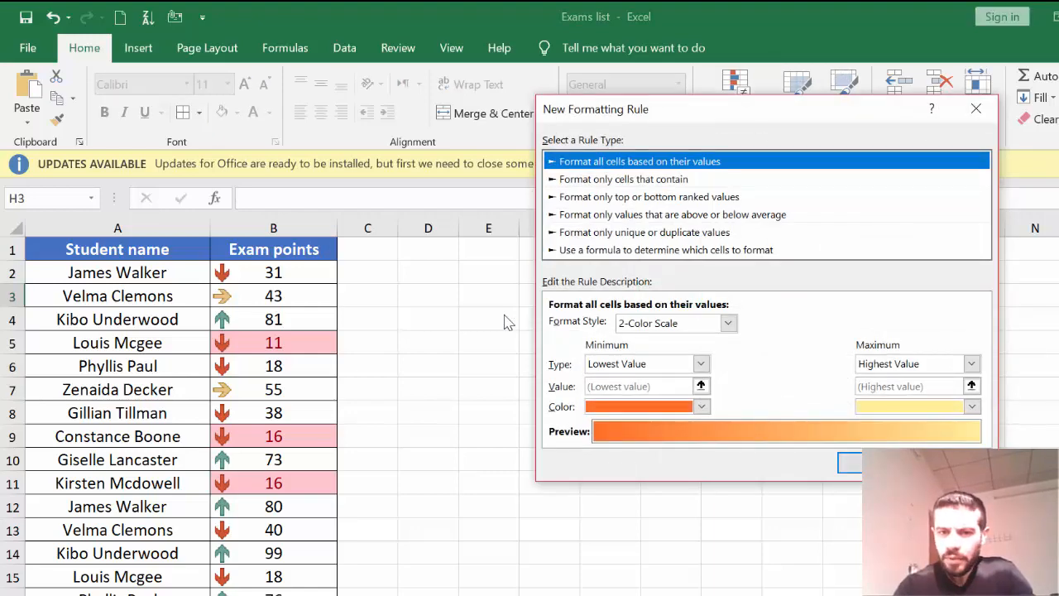
pyautogui.click(975, 109)
pyautogui.click(767, 126)
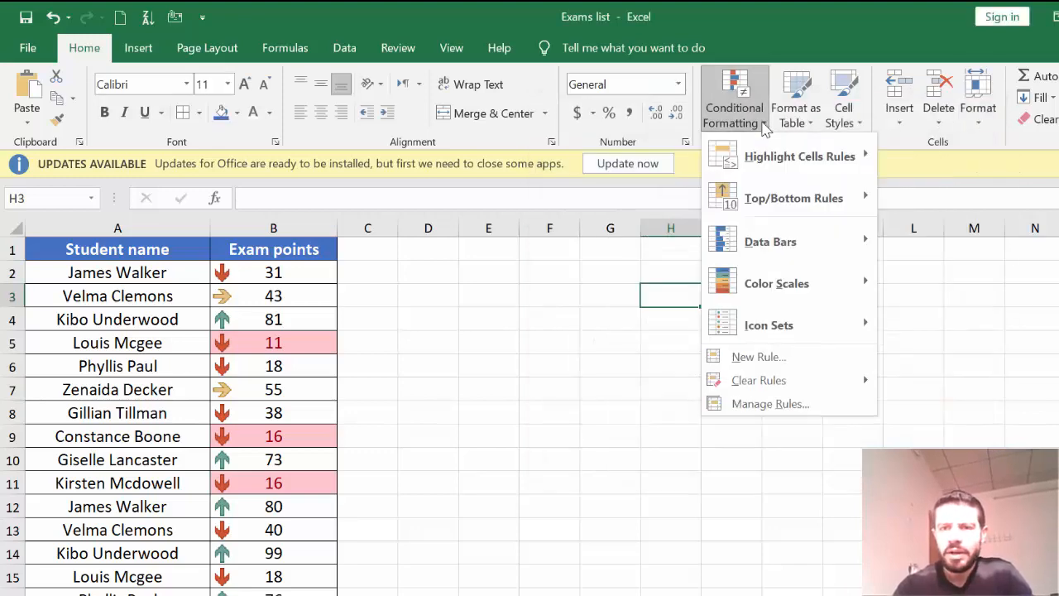
pyautogui.moveTo(771, 175)
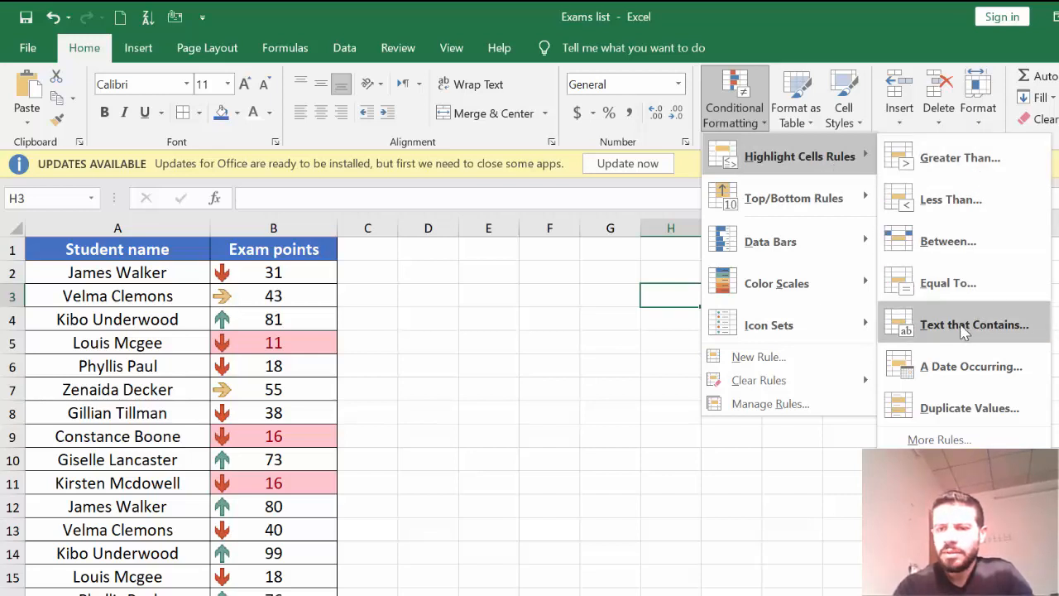
pyautogui.click(443, 379)
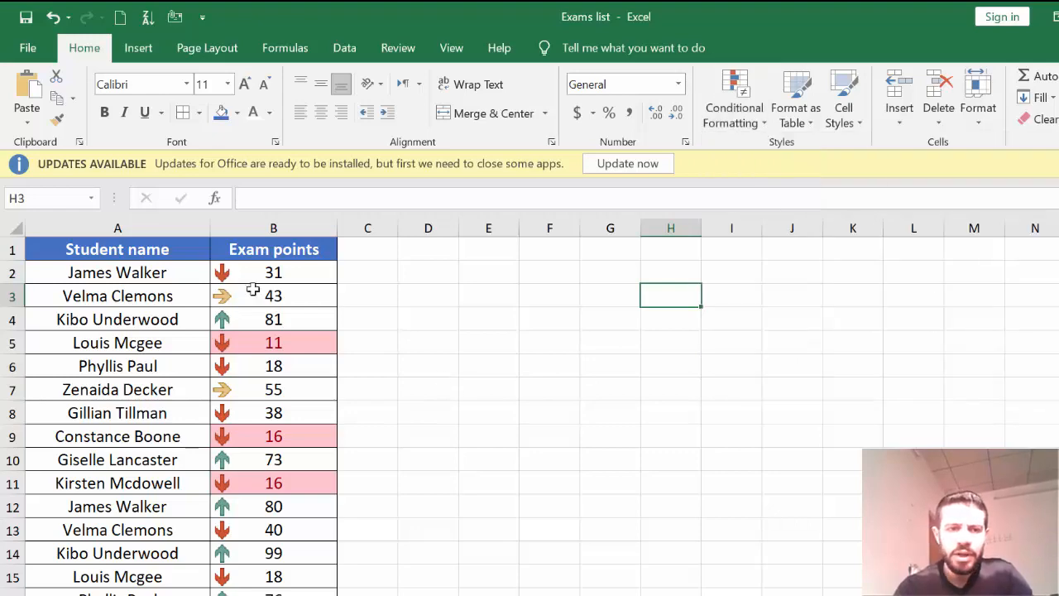
# - Start a Text That Contains highlighting rule for the student names in A2:A29
pyautogui.click(175, 251)
pyautogui.click(151, 269)
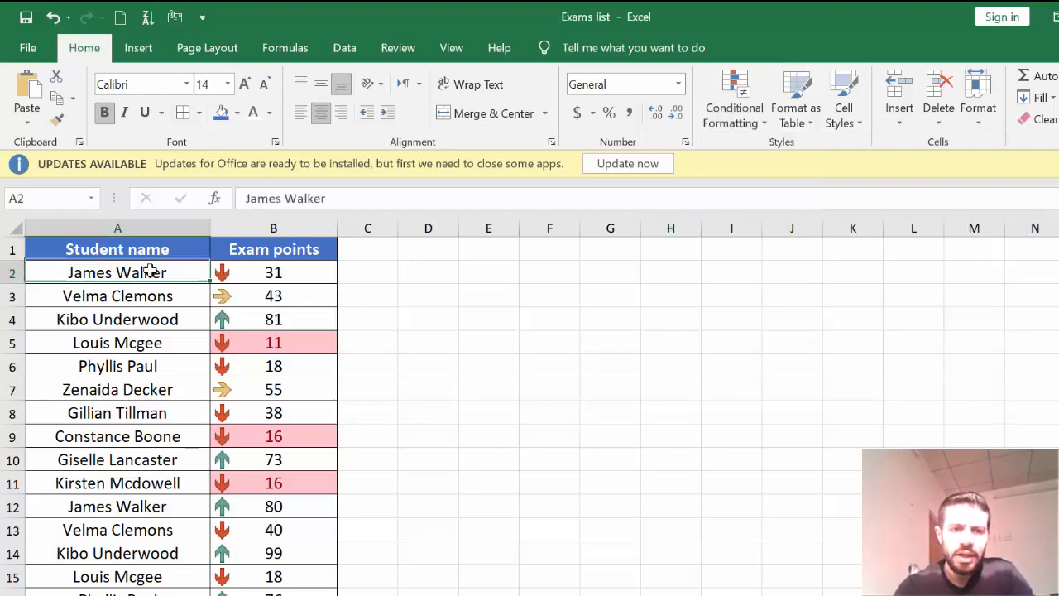
pyautogui.moveTo(147, 287); pyautogui.dragTo(153, 553)
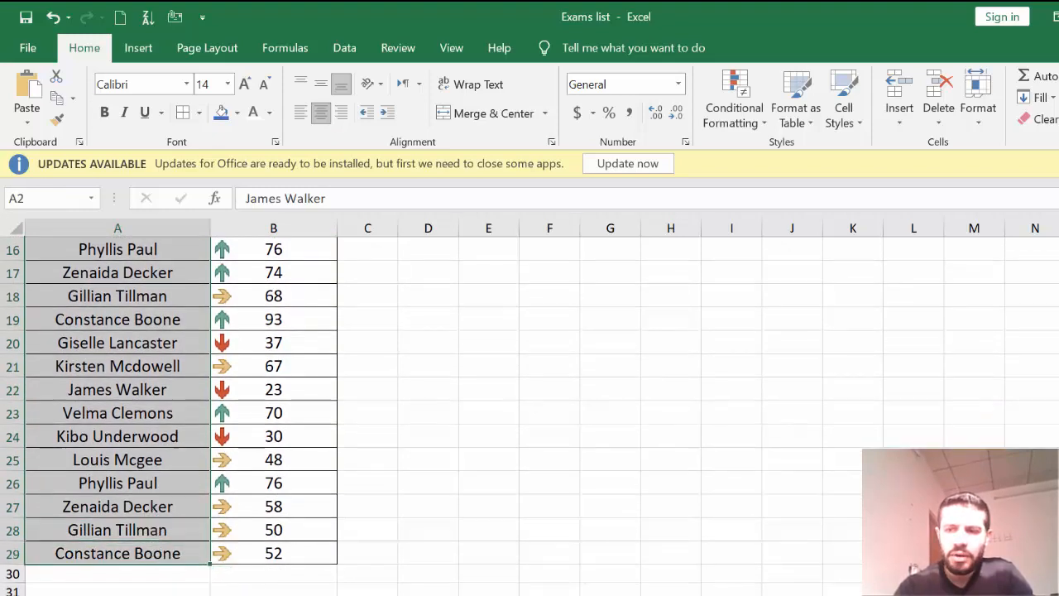
pyautogui.scroll(5, 702, 510)
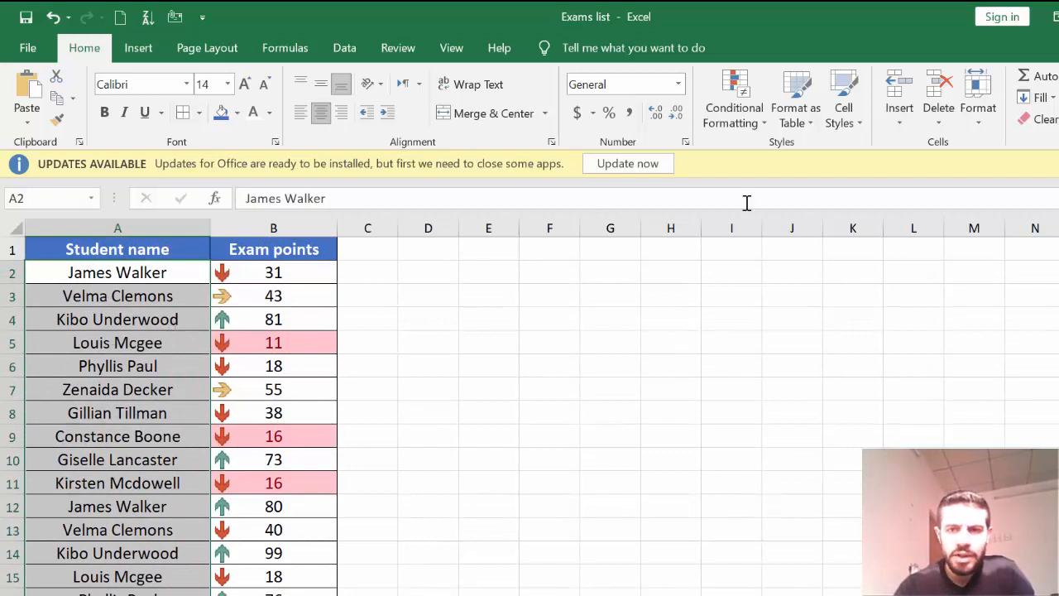
pyautogui.click(734, 116)
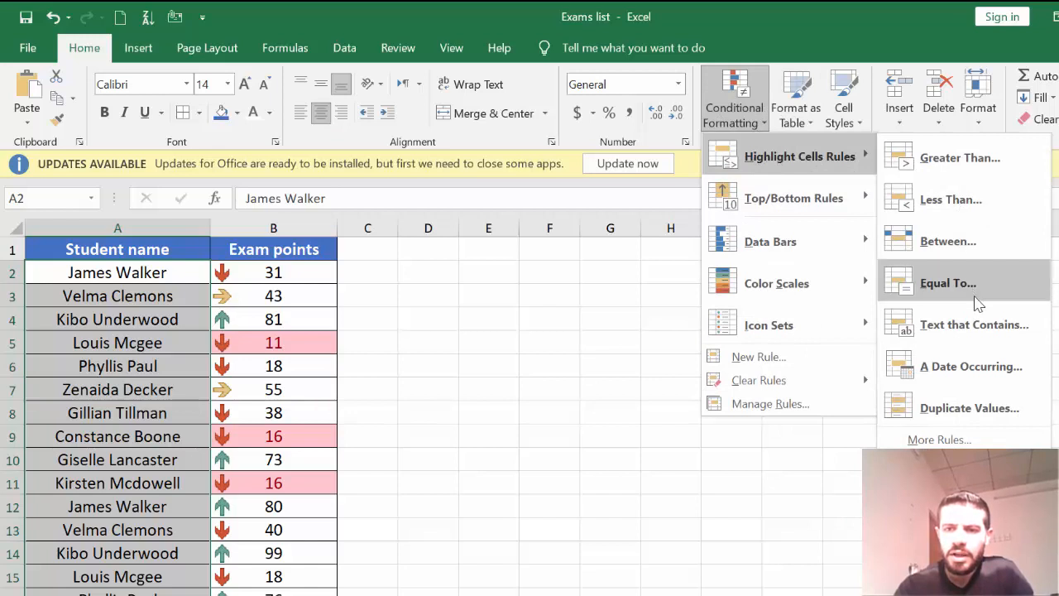
pyautogui.click(958, 337)
# - Try "ui" and "am" as the text to match and preview the highlighted student names
pyautogui.press('BackSpace')
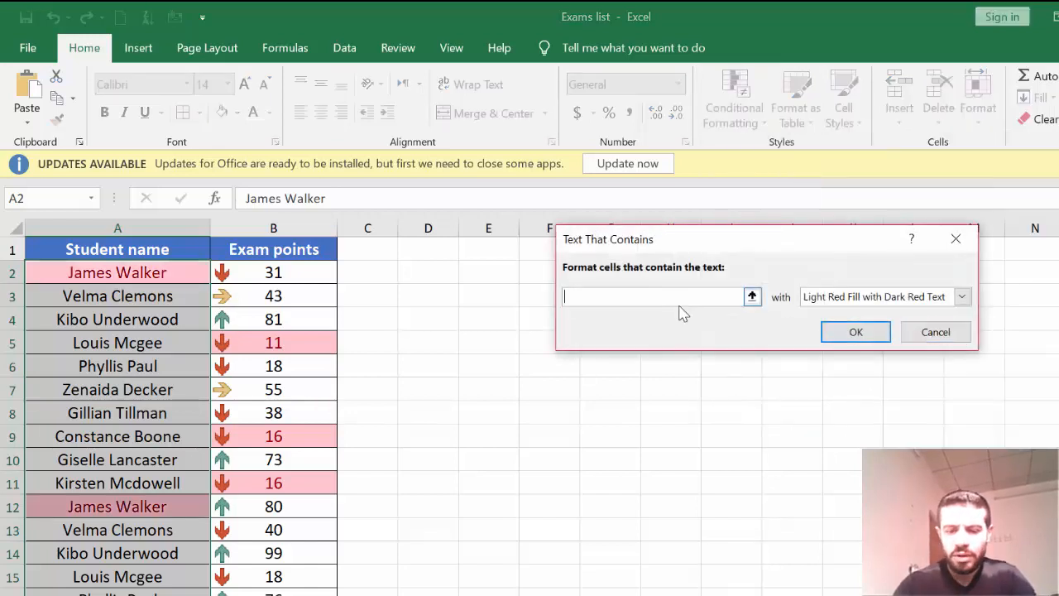
pyautogui.write('ui')
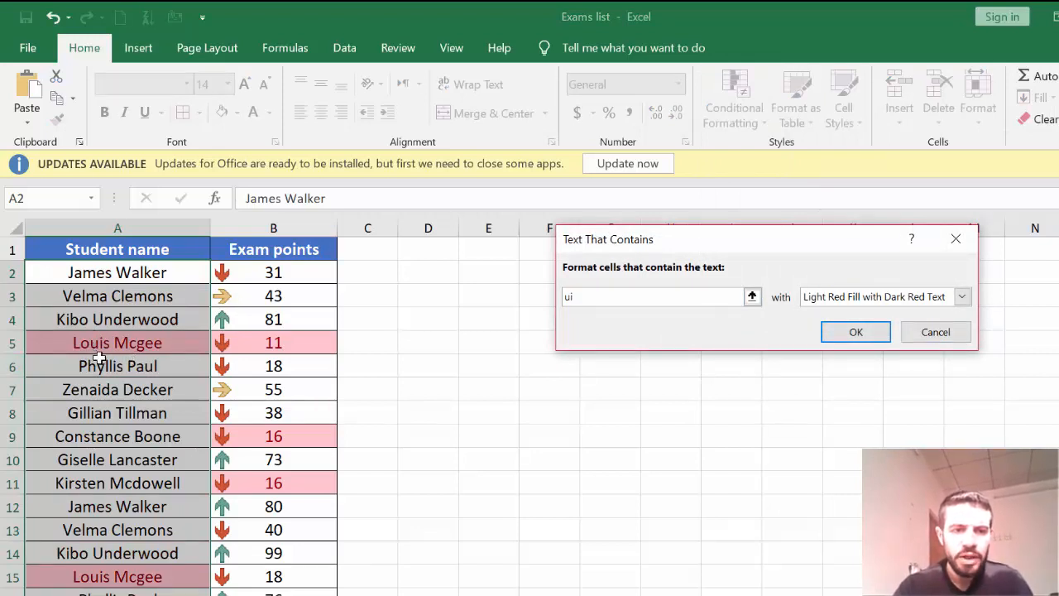
pyautogui.press('BackSpace')
pyautogui.press('BackSpace')
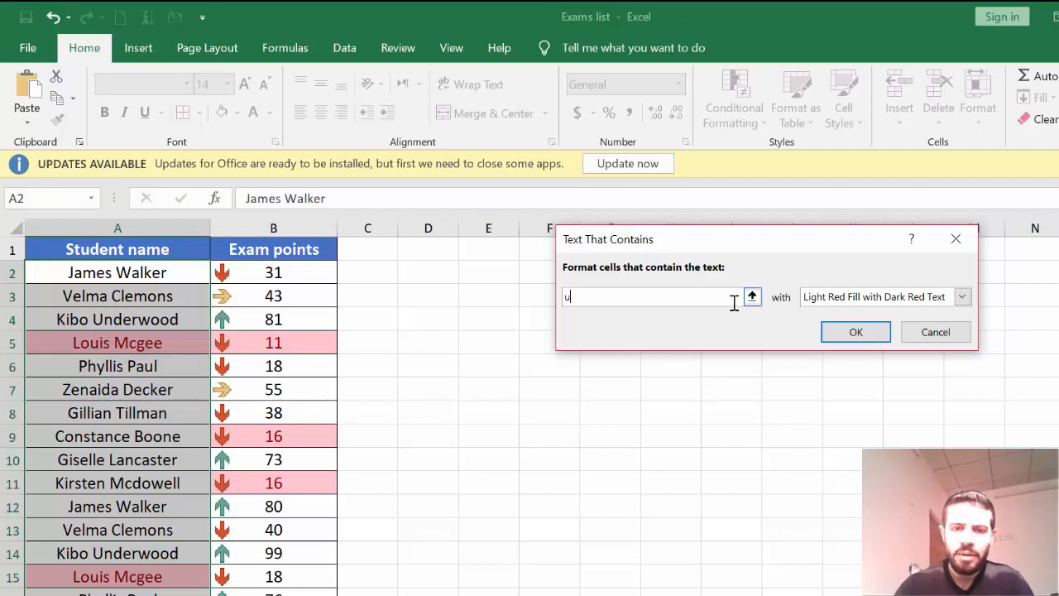
pyautogui.write('am')
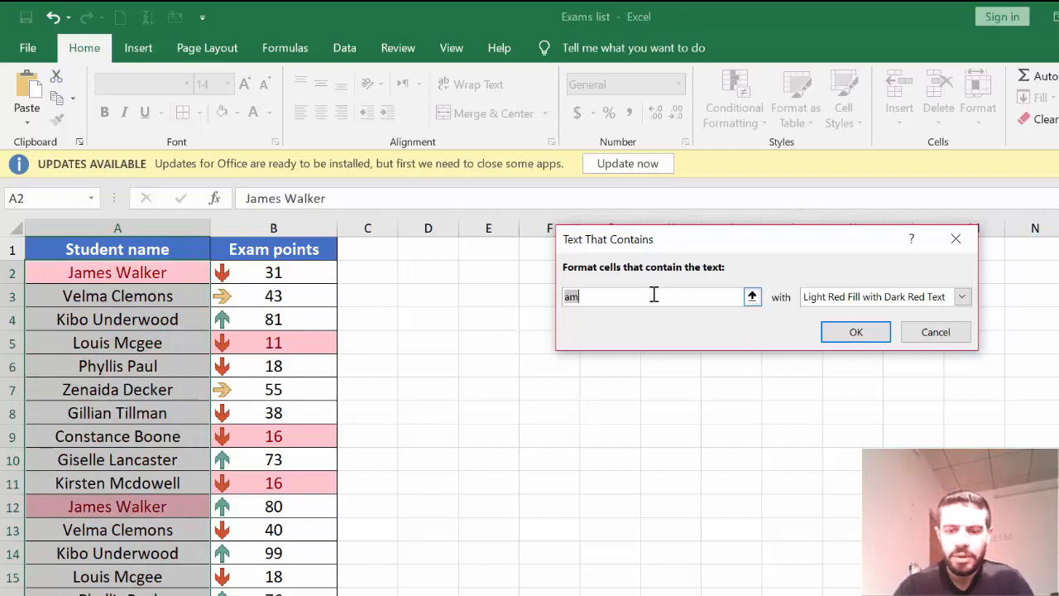
# - Set the text to match to "n" and apply the rule with Light Red Fill with Dark Red Text
pyautogui.press('BackSpace')
pyautogui.press('BackSpace')
pyautogui.write('nu')
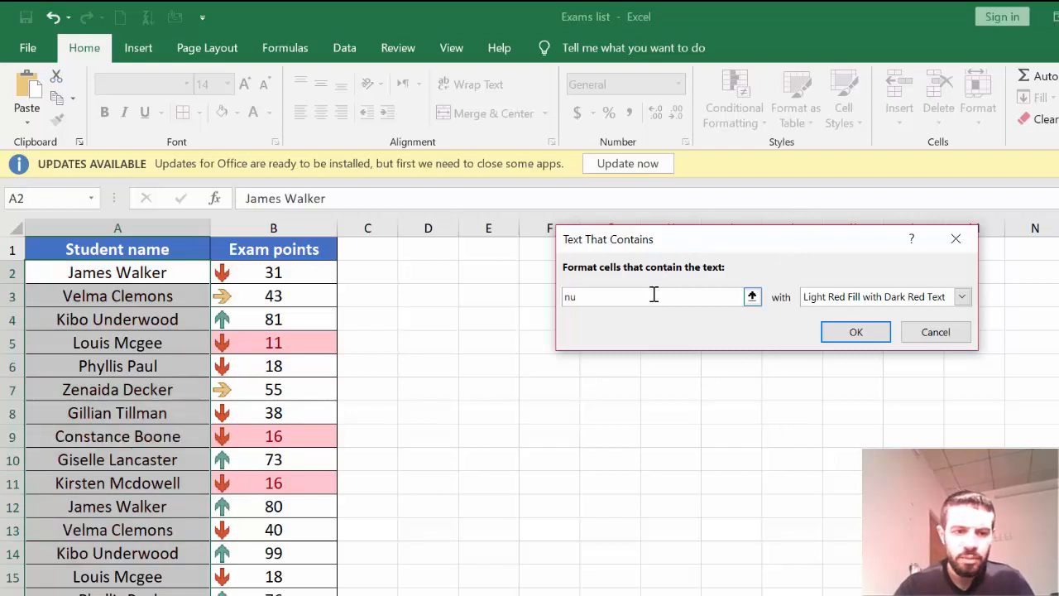
pyautogui.press('BackSpace')
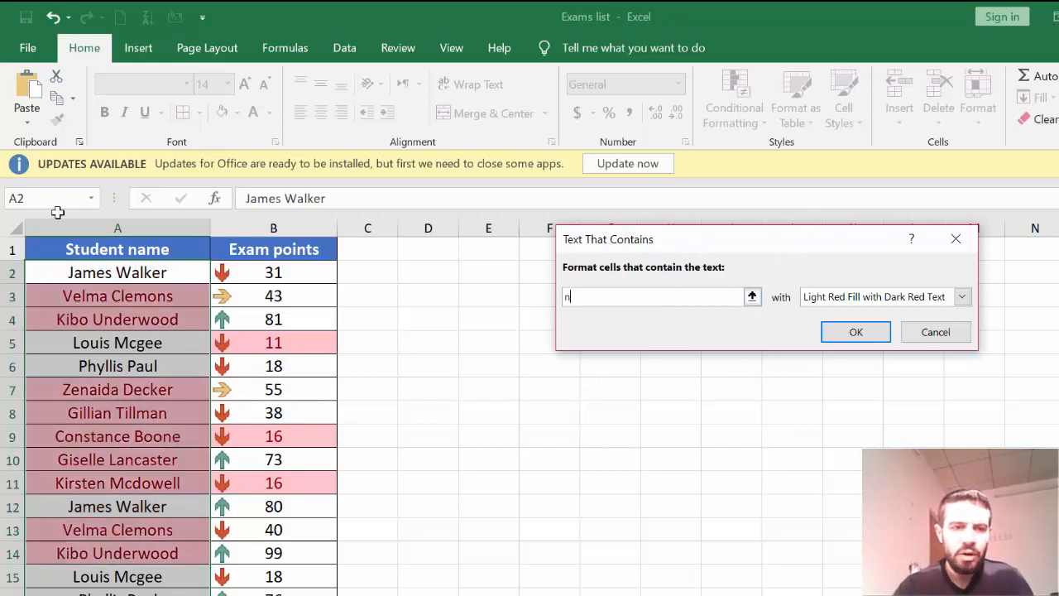
pyautogui.click(876, 332)
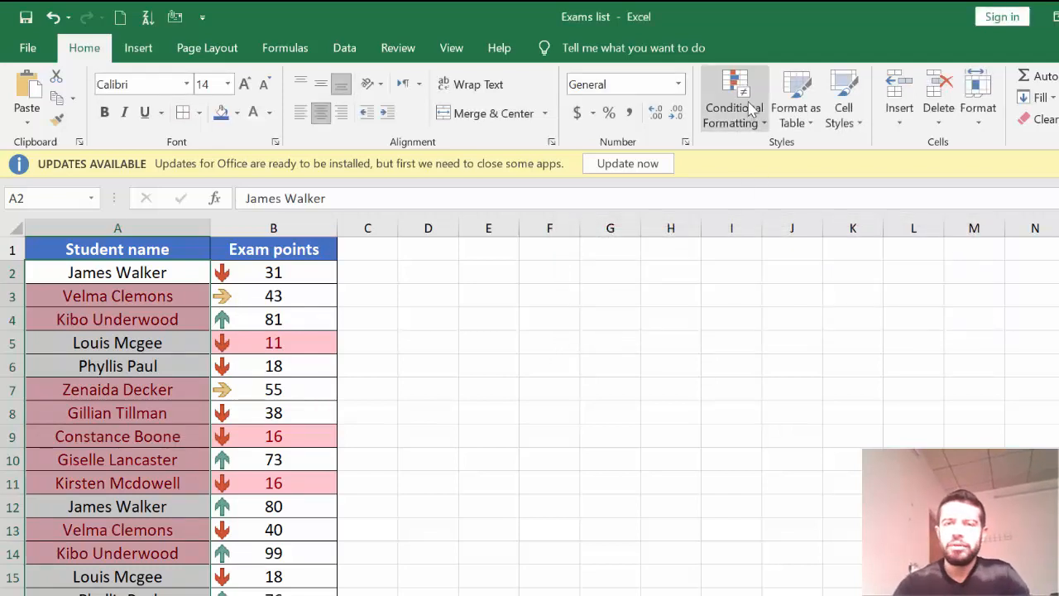